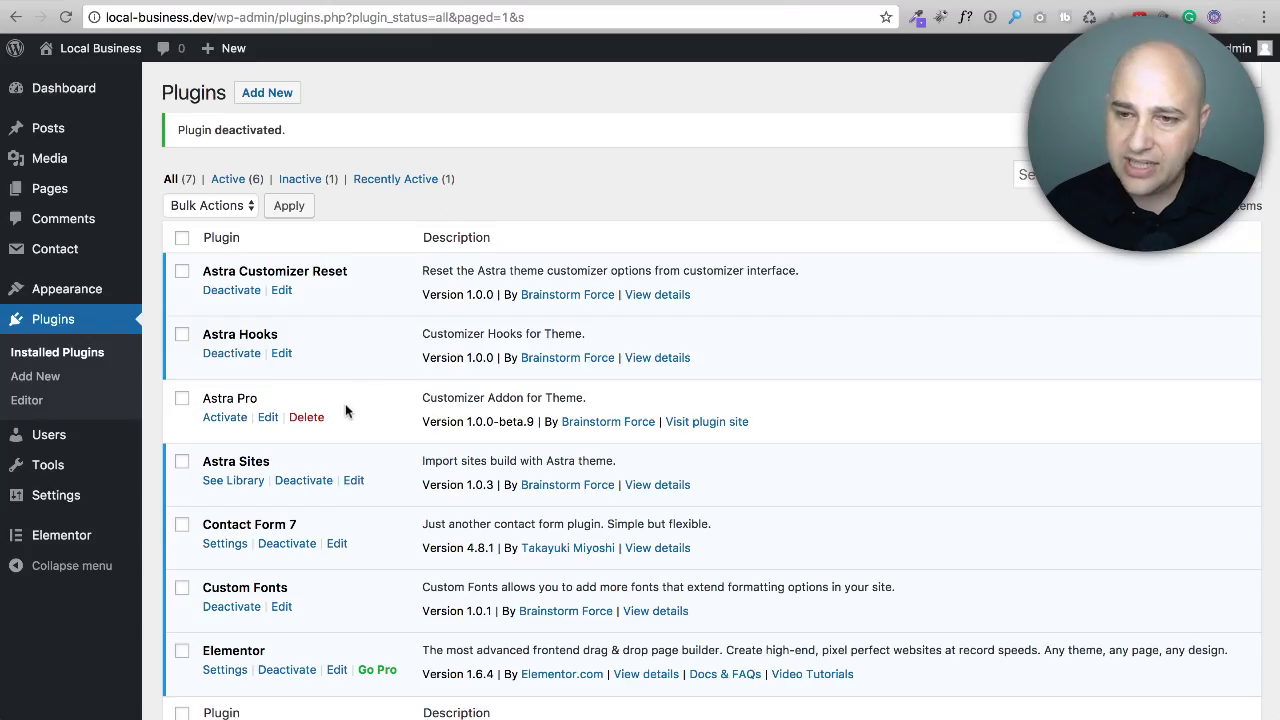
Search the plugin directory for 'Custom Fonts' and browse the results
scroll(345, 410, down, 3)
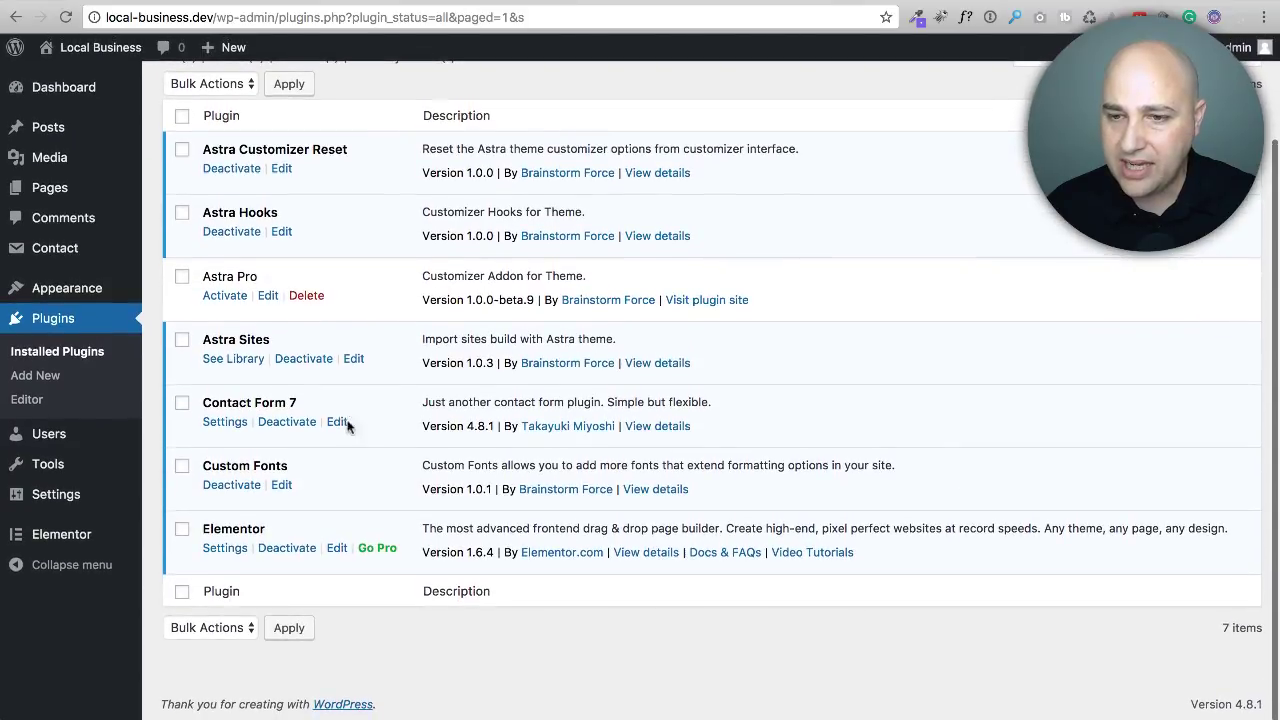
drag(289, 467, 199, 467)
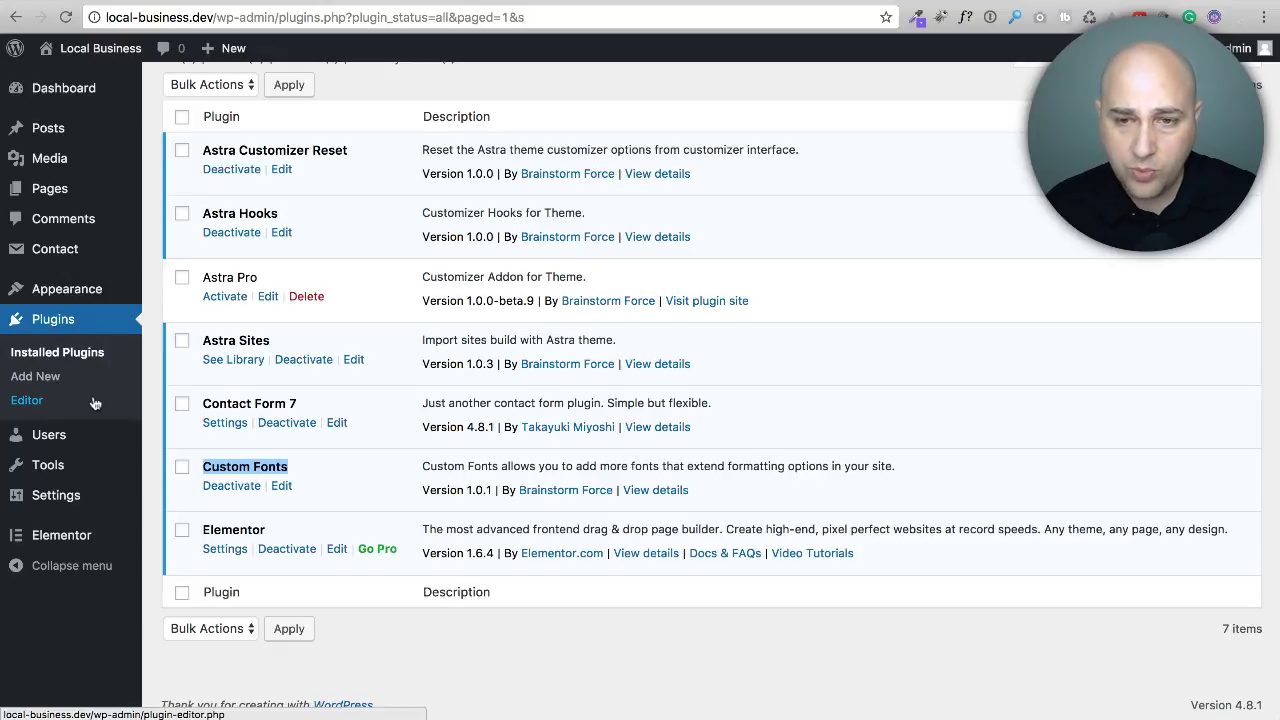
click(57, 378)
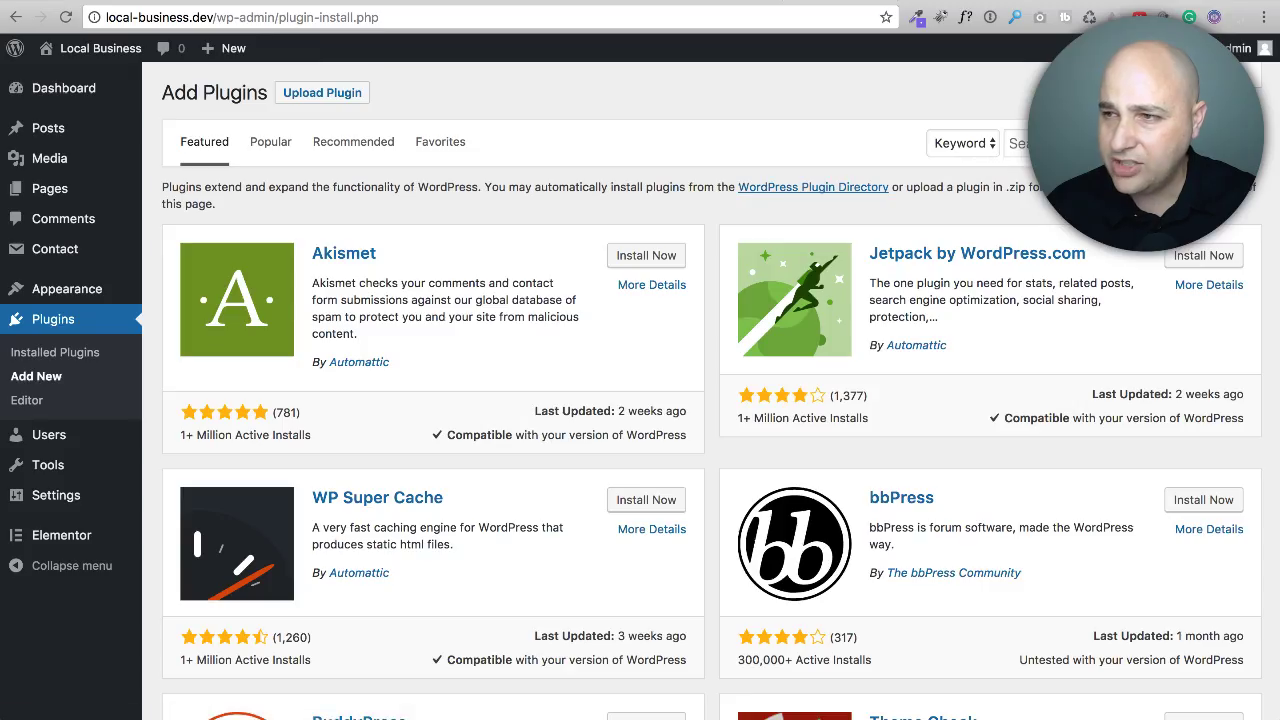
click(1040, 143)
text(Custom Fonts)
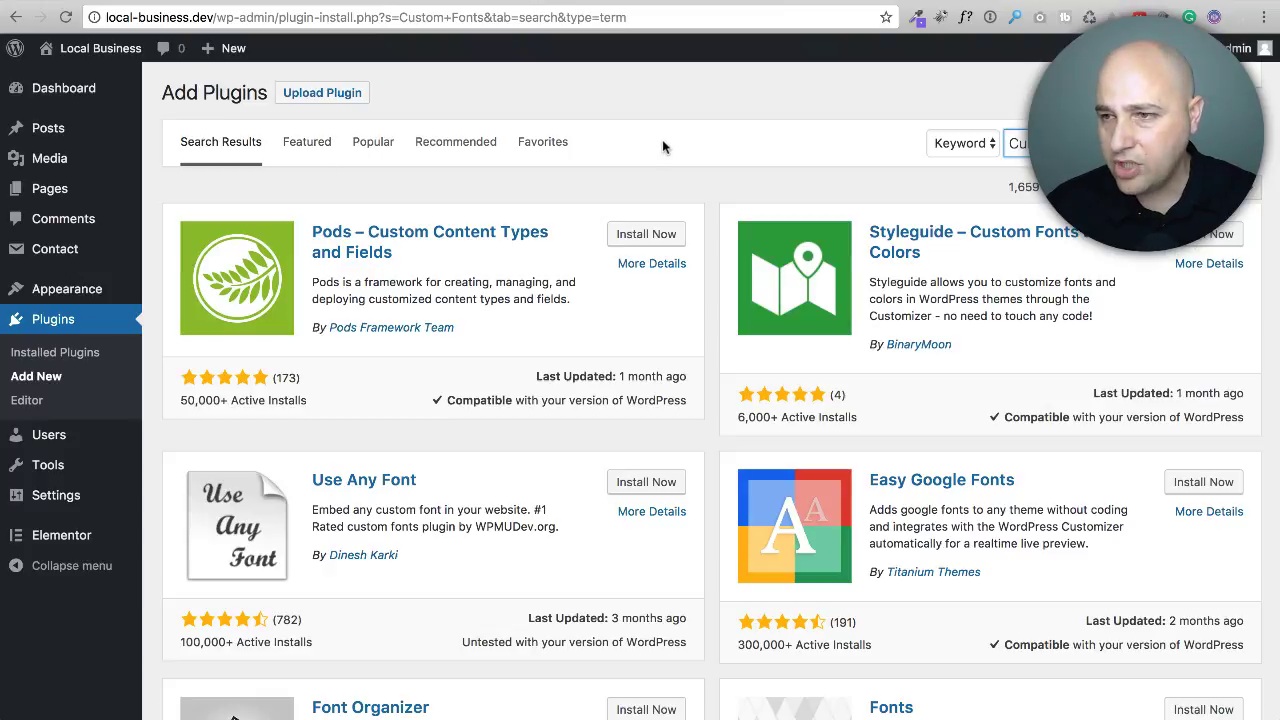
scroll(657, 163, down, 10)
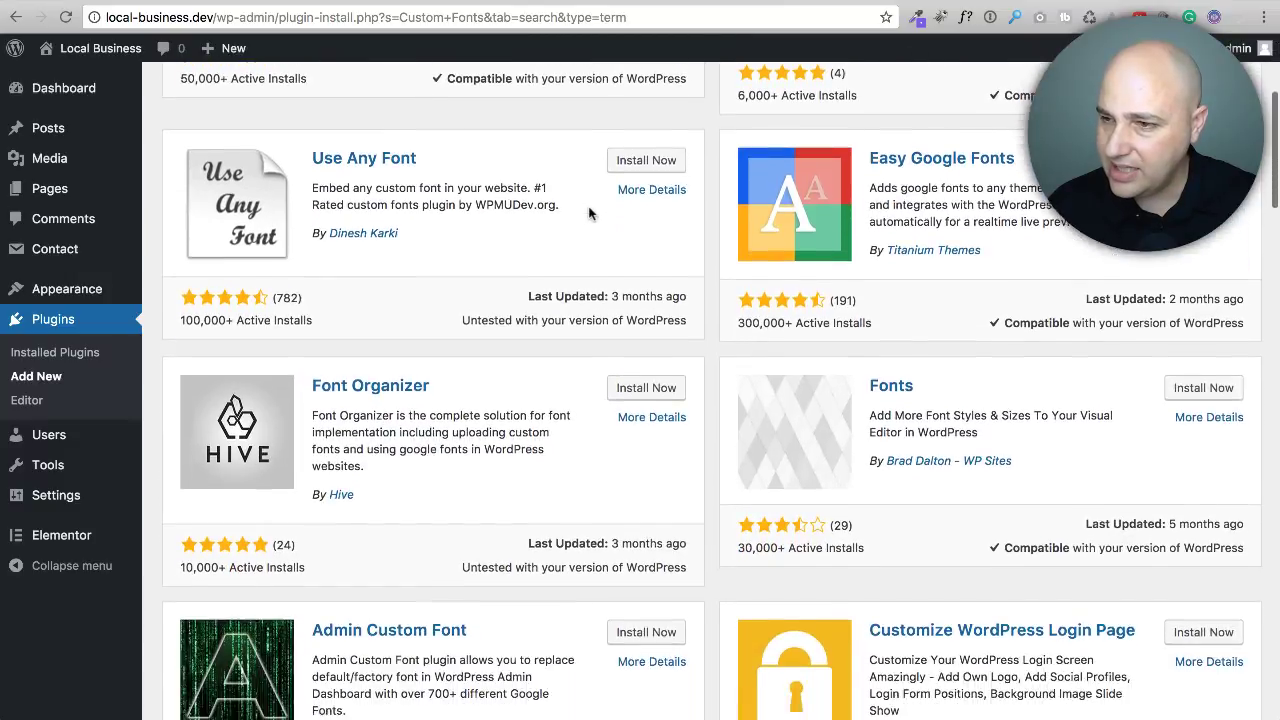
scroll(588, 213, down, 10)
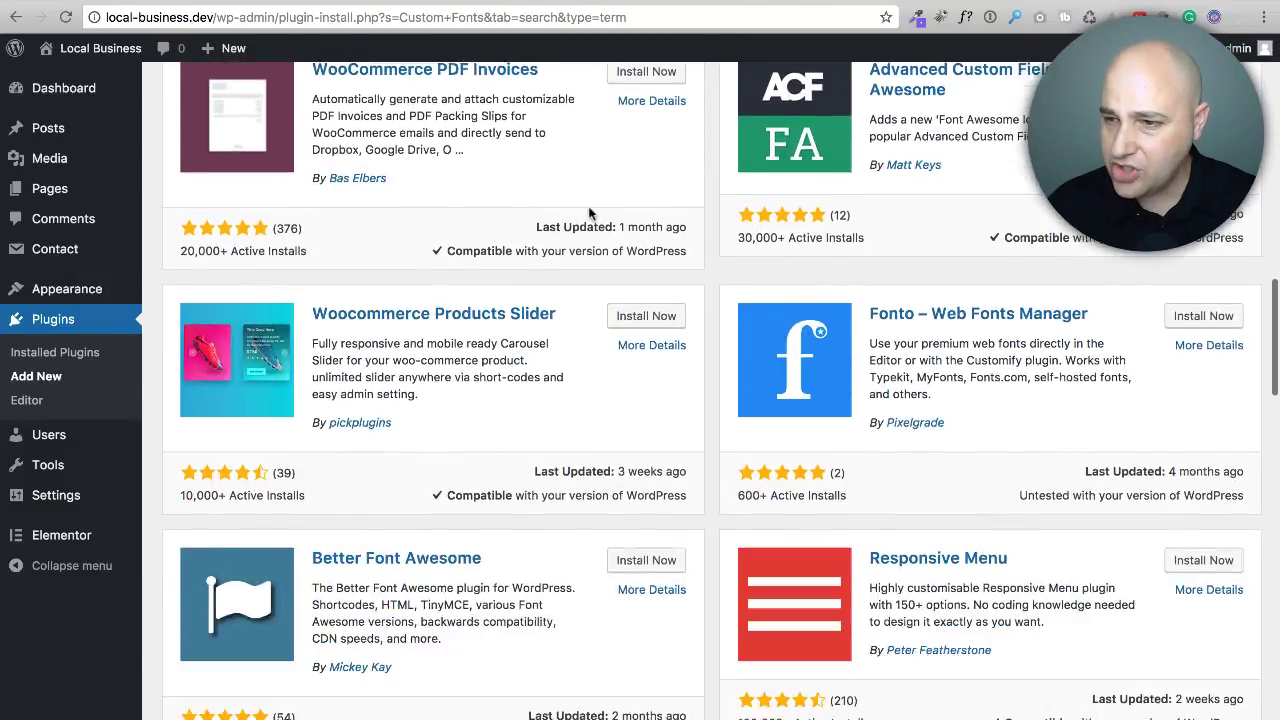
scroll(588, 213, down, 6)
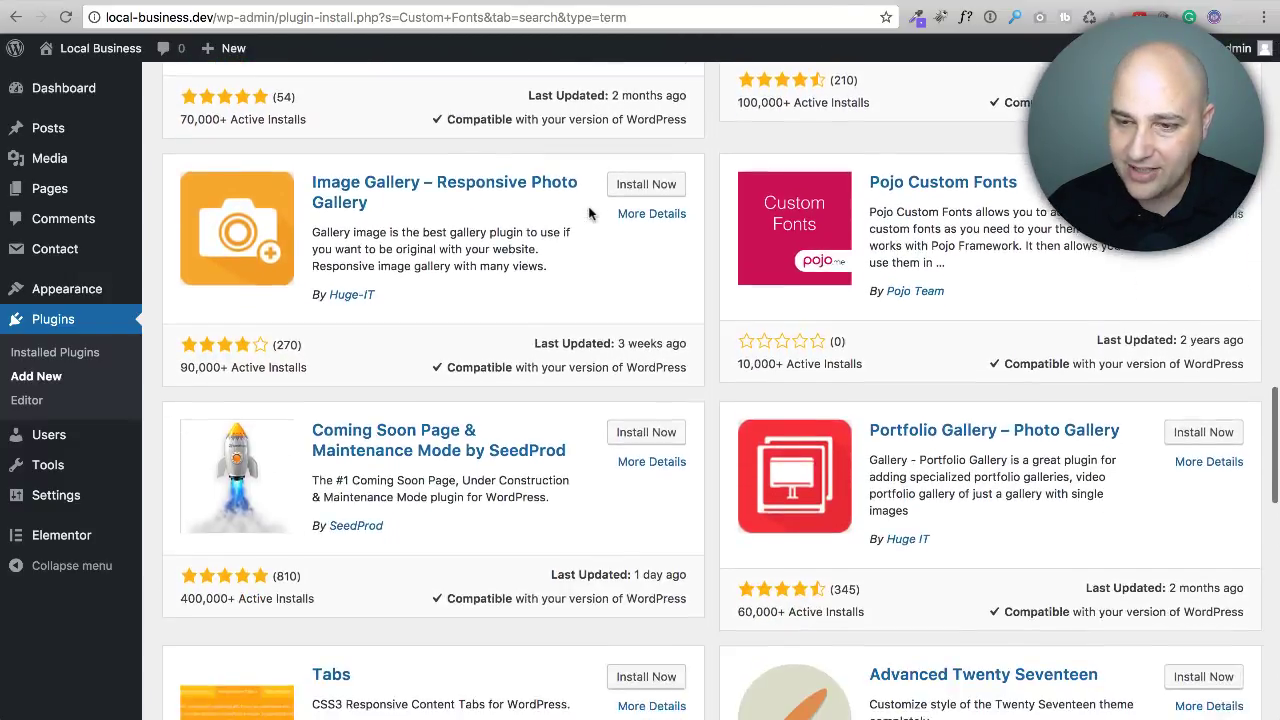
scroll(588, 213, up, 20)
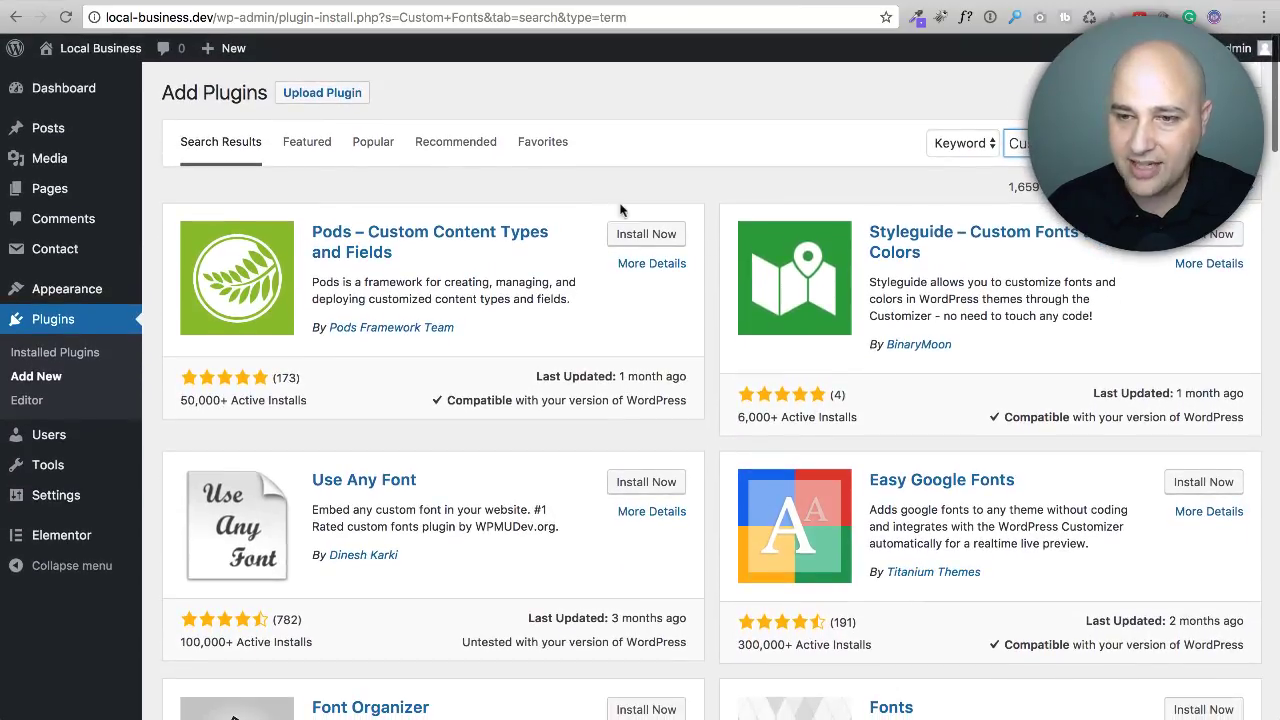
Search plugins for 'astra' and scroll to the already active Custom Fonts plugin
key(super+a)
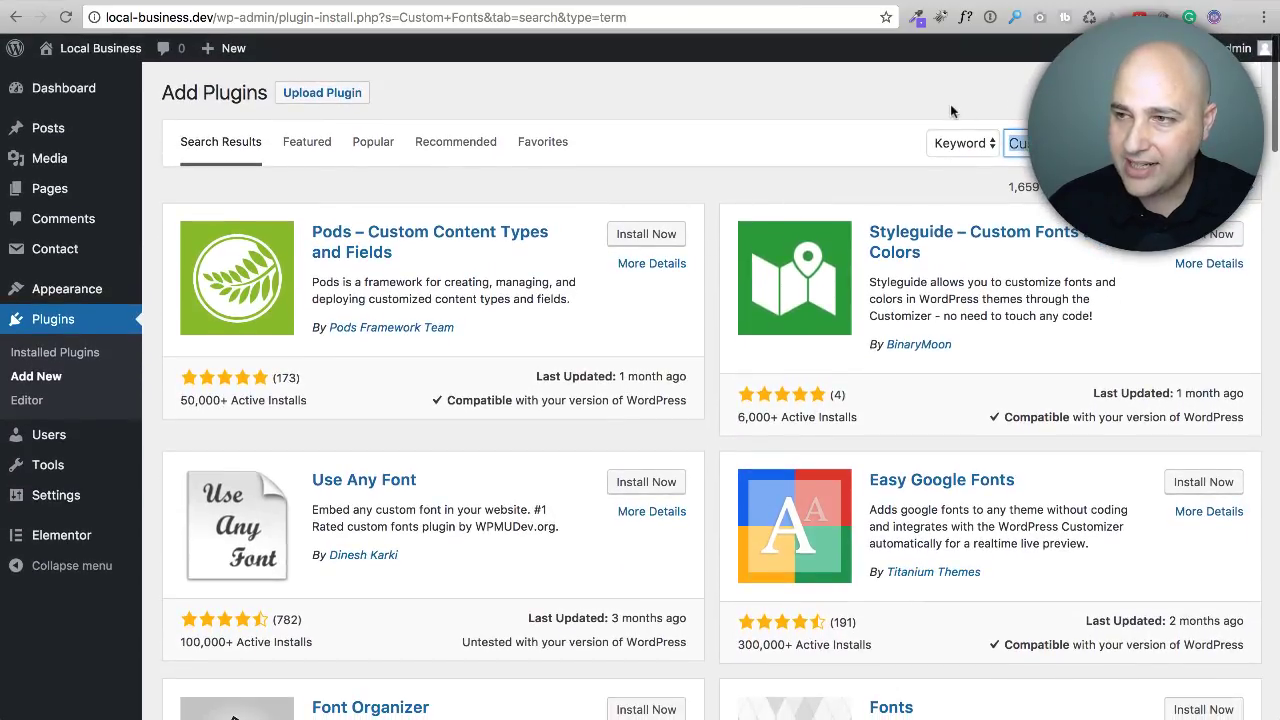
text(astra)
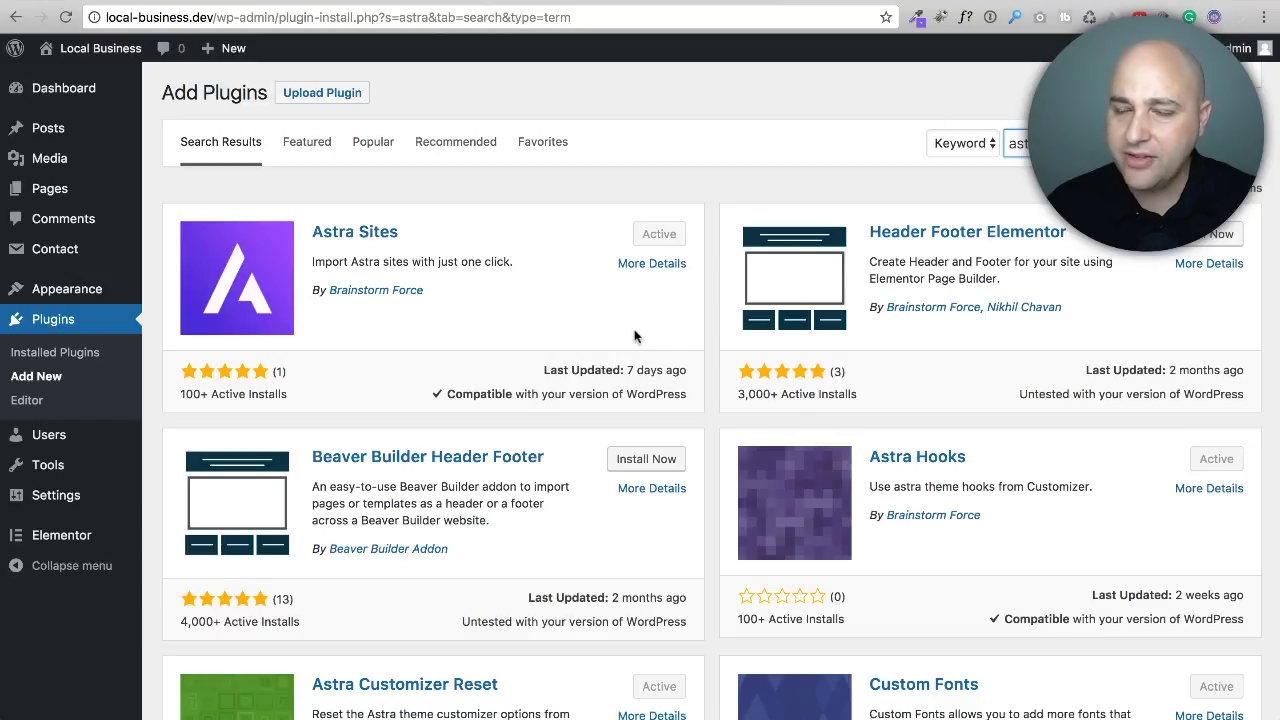
scroll(634, 320, down, 5)
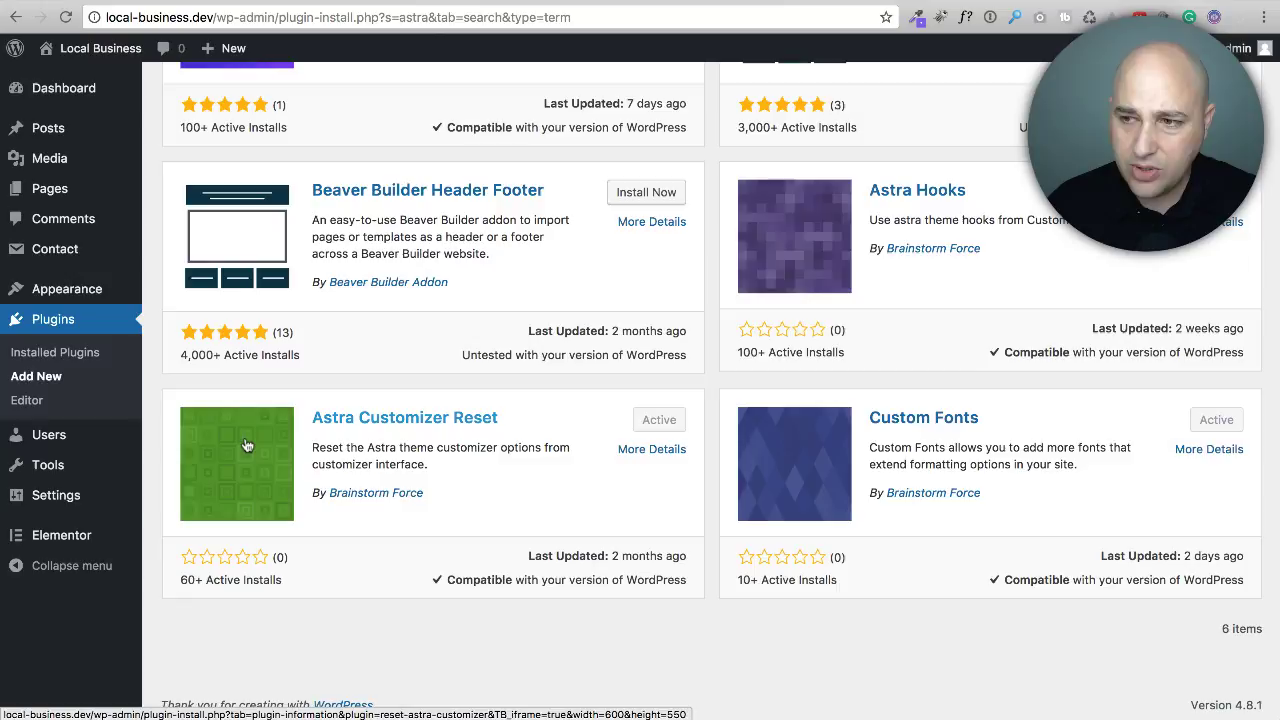
mouse_move(80, 294)
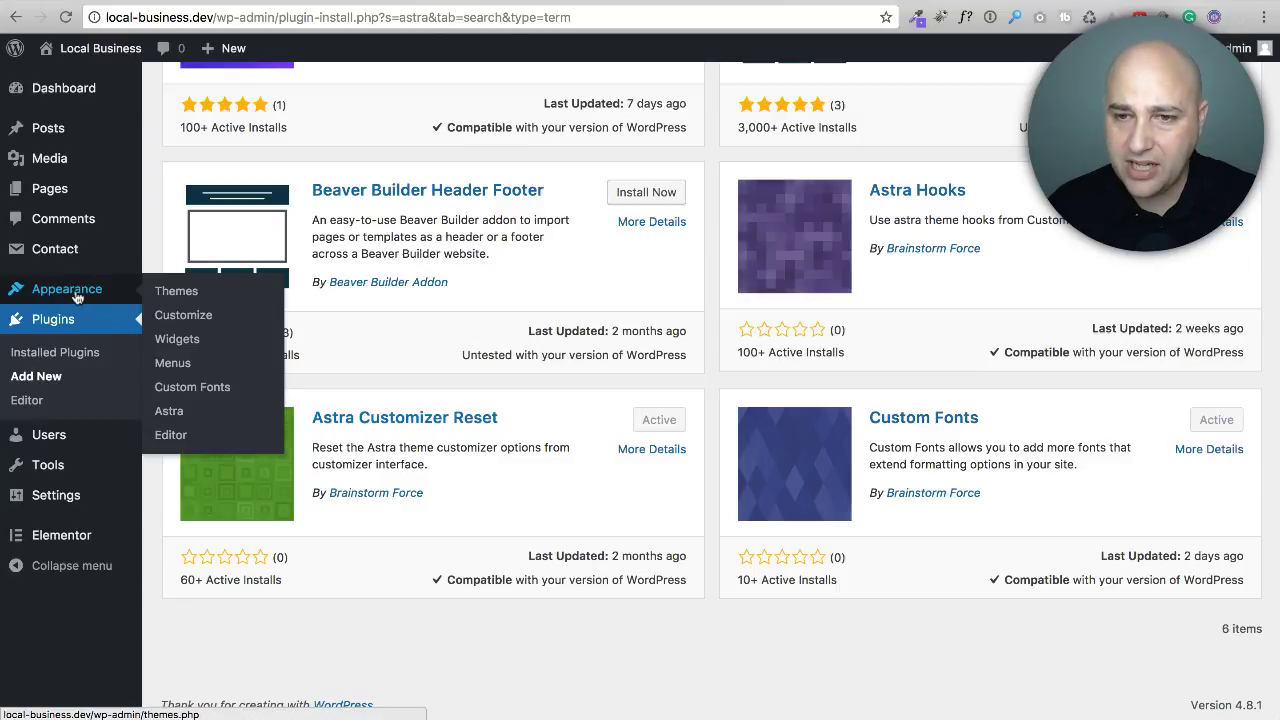
Open Appearance > Custom Fonts and point out the Name and Font .ttf fields
click(205, 387)
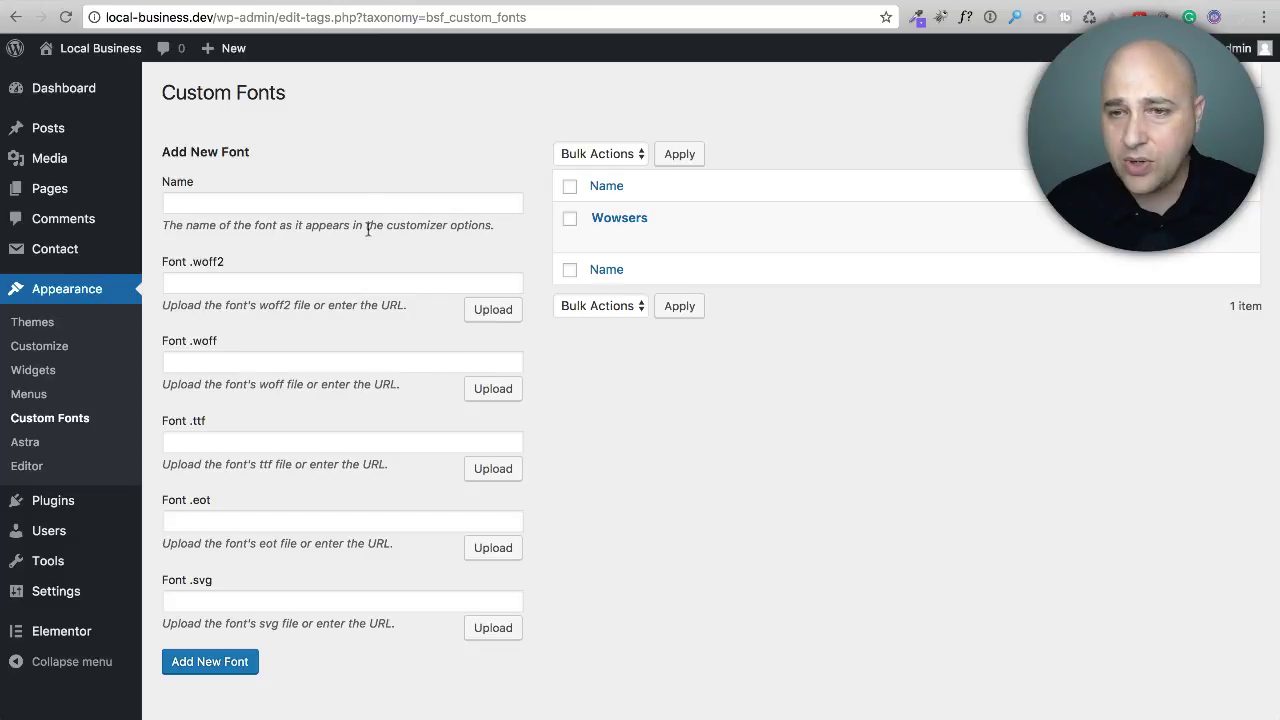
click(273, 203)
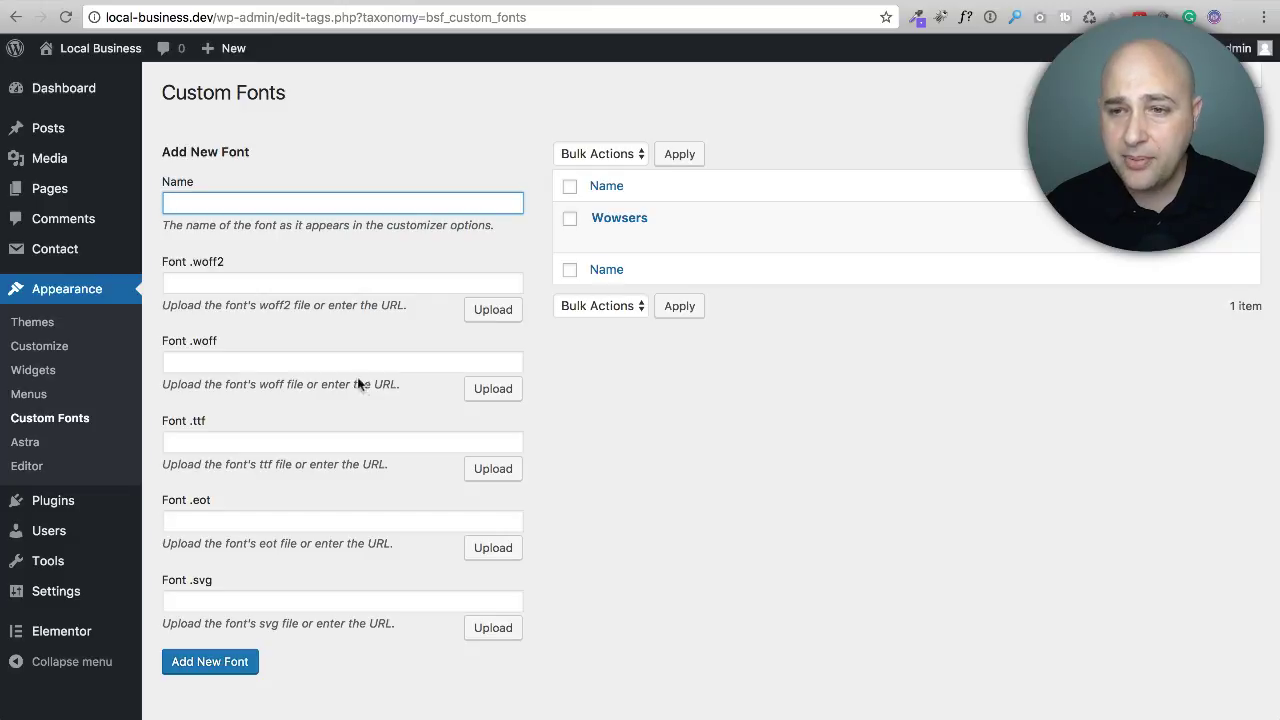
drag(230, 424, 160, 421)
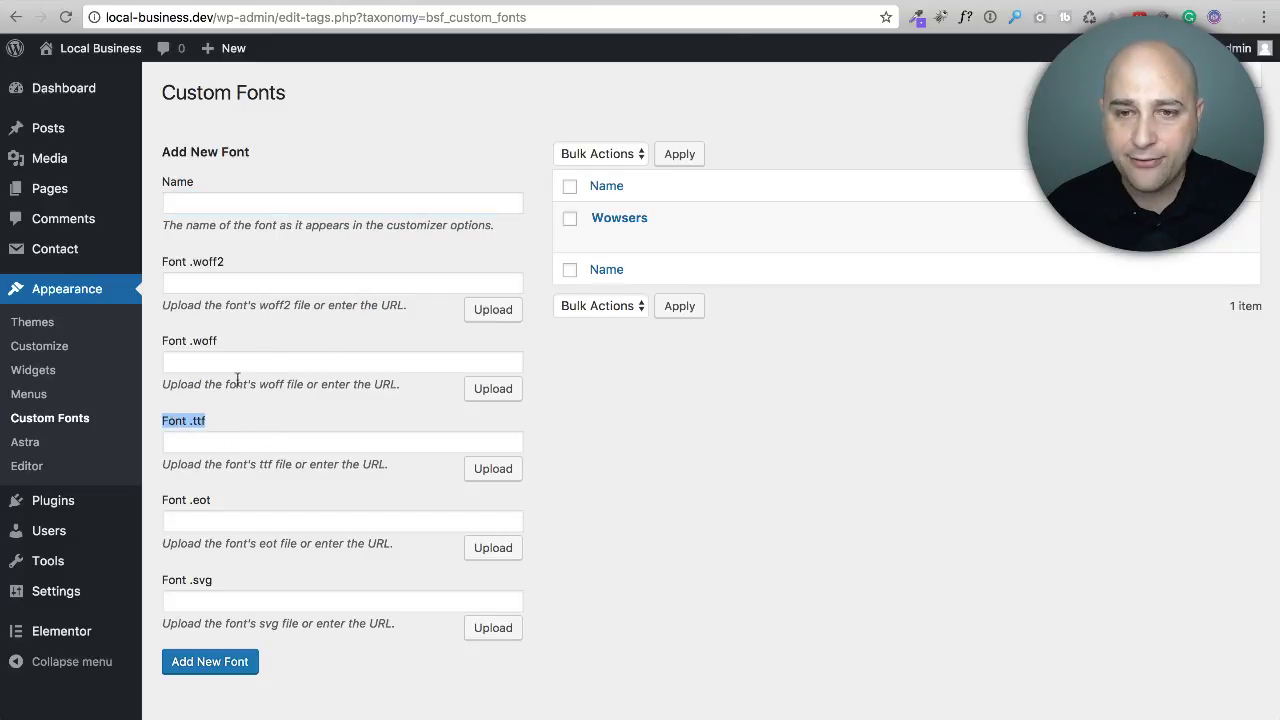
Review transfonter.org's webfont formats support table, then move to Font Squirrel's free fonts list
click(958, 1)
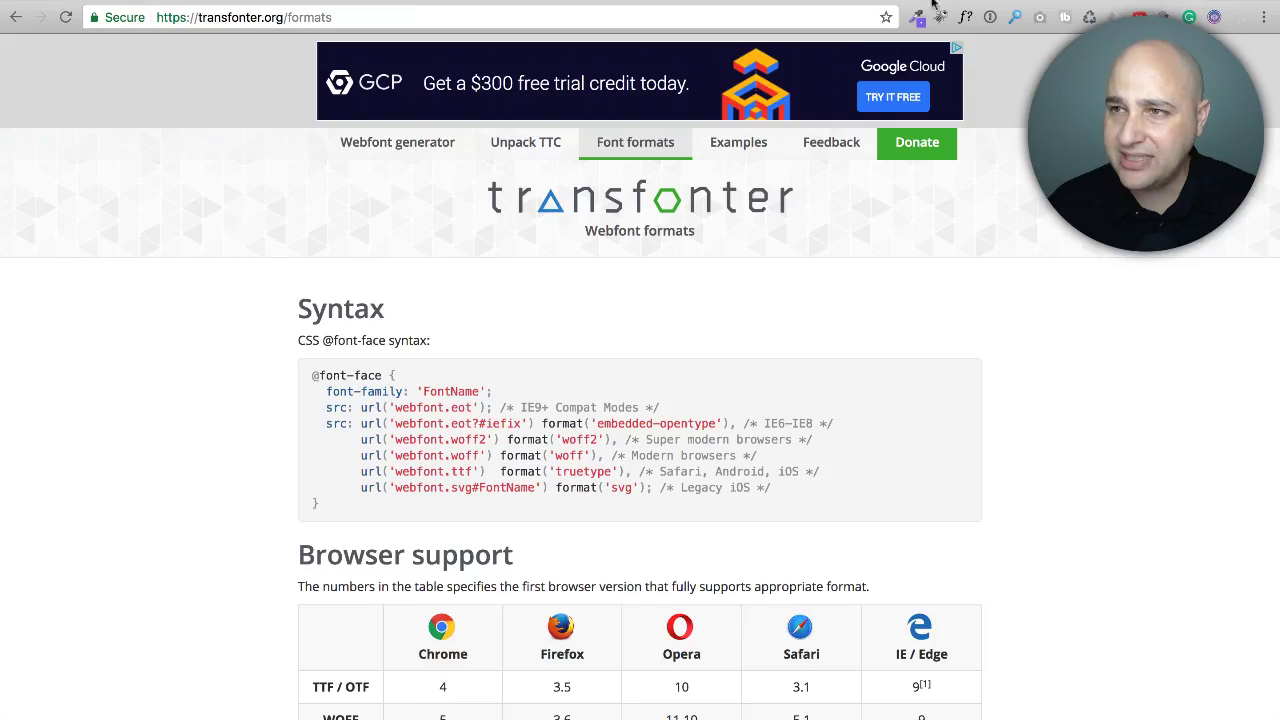
scroll(268, 330, down, 8)
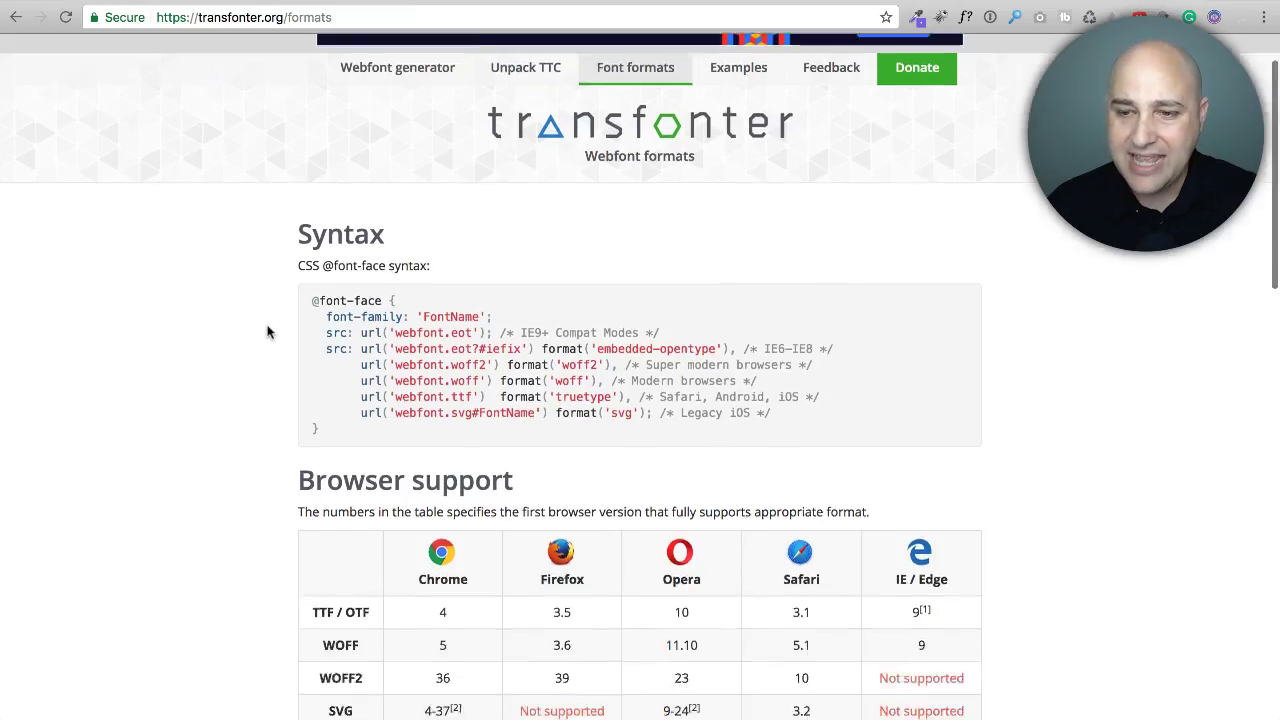
scroll(268, 332, down, 5)
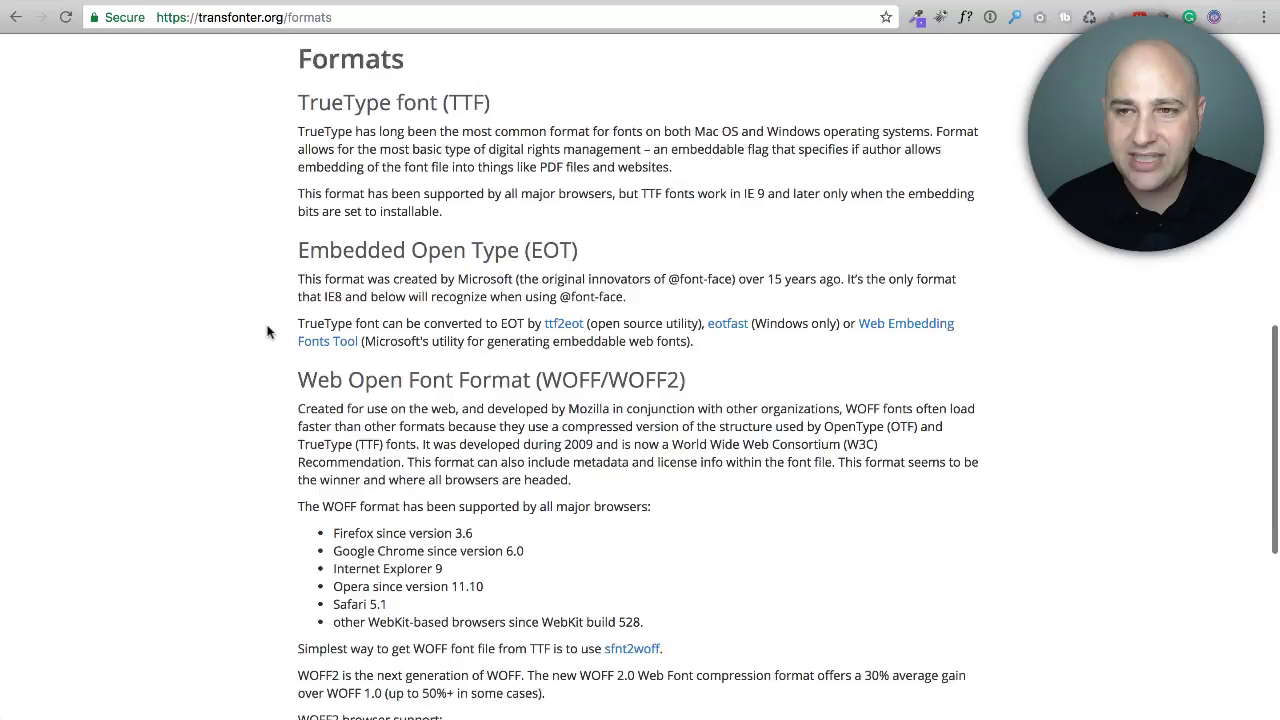
scroll(268, 332, up, 4)
scroll(268, 332, up, 1)
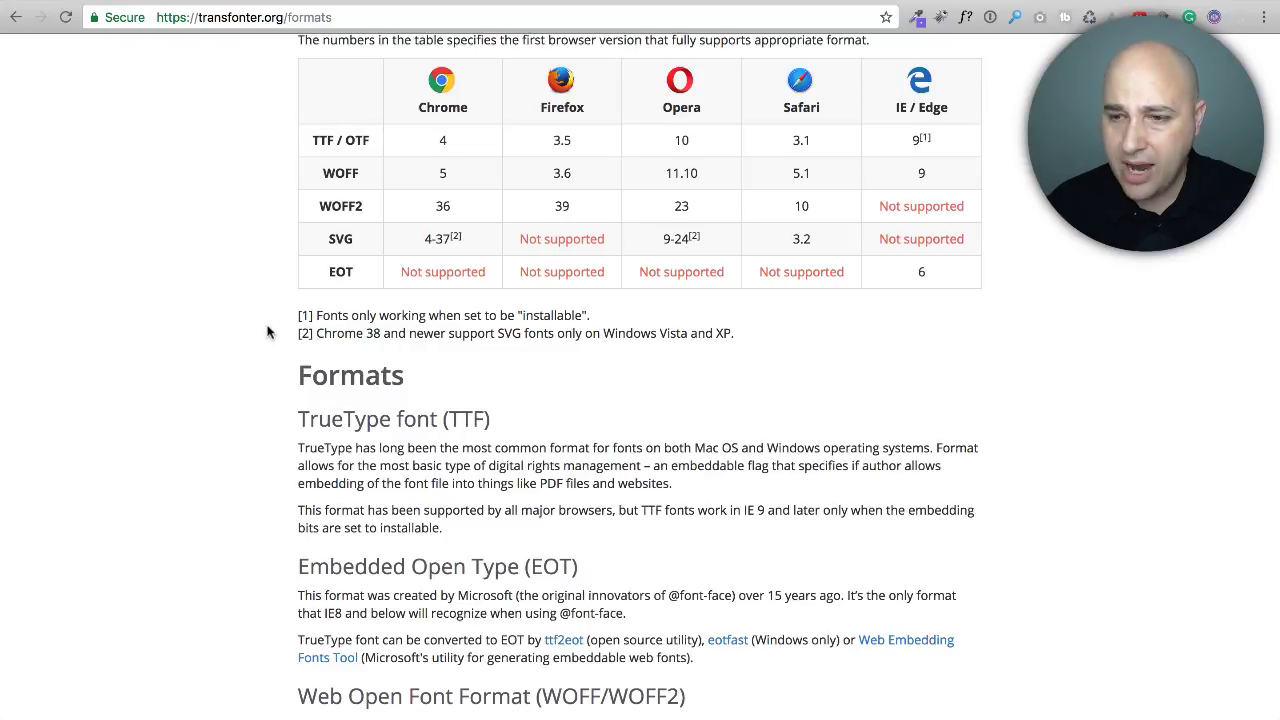
scroll(269, 337, down, 5)
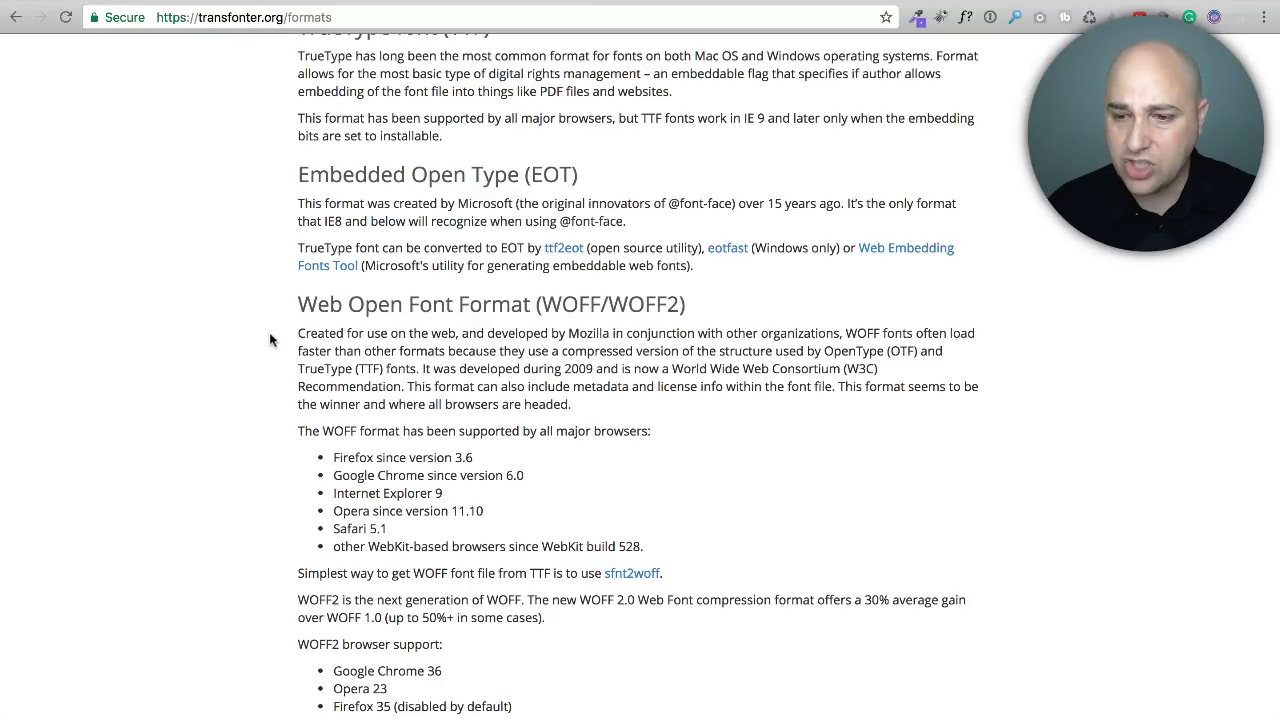
scroll(269, 340, up, 3)
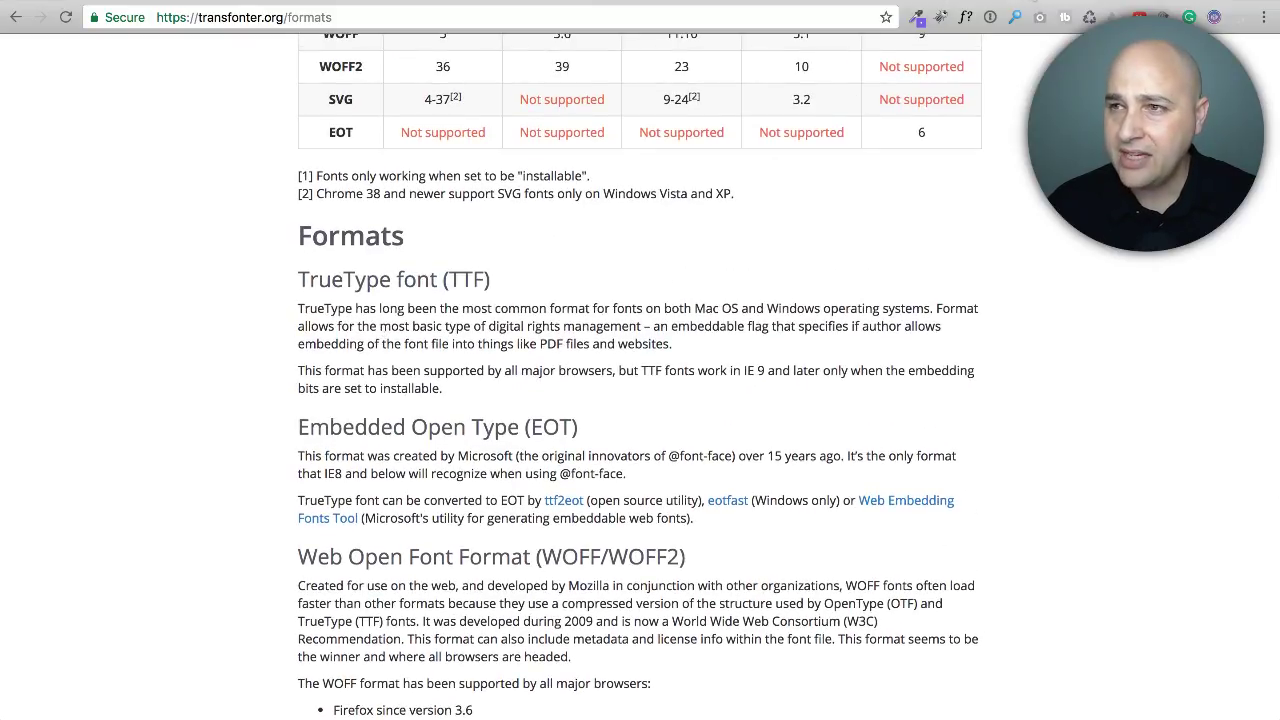
key(ctrl+Tab)
Open DaFont from the 'free fonts' search results and download the High Tide font
scroll(868, 352, up, 10)
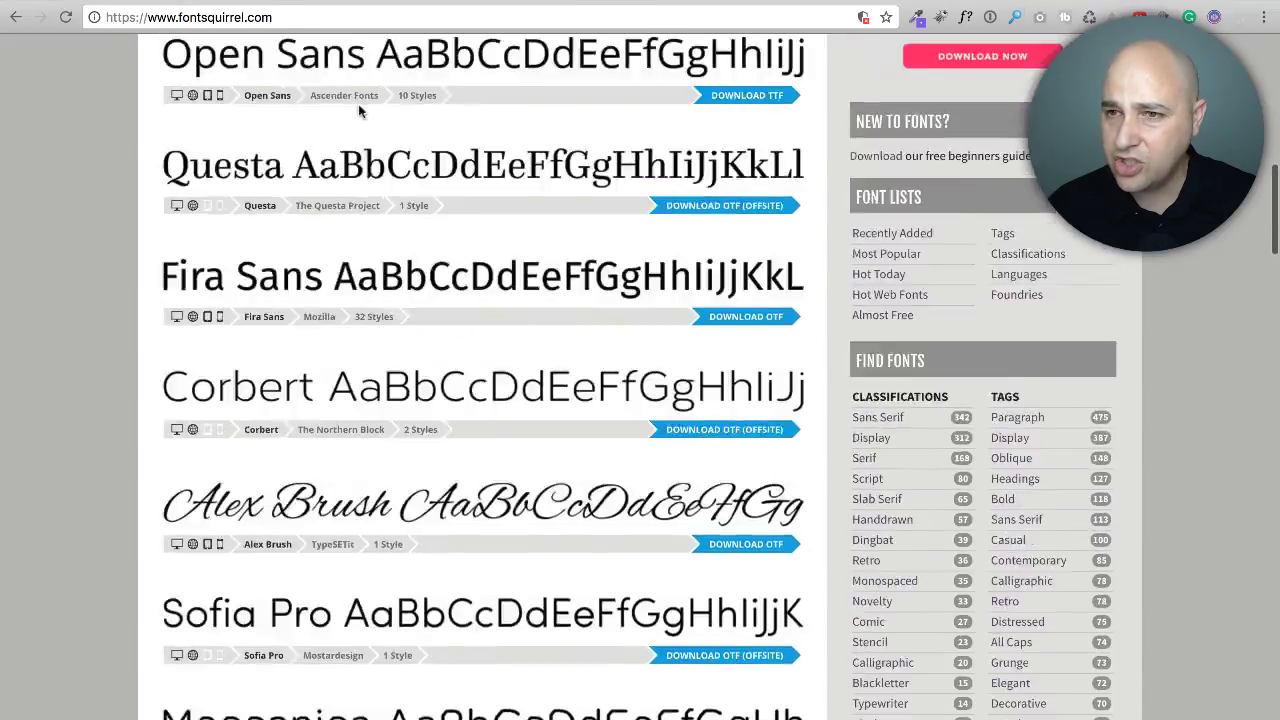
click(14, 17)
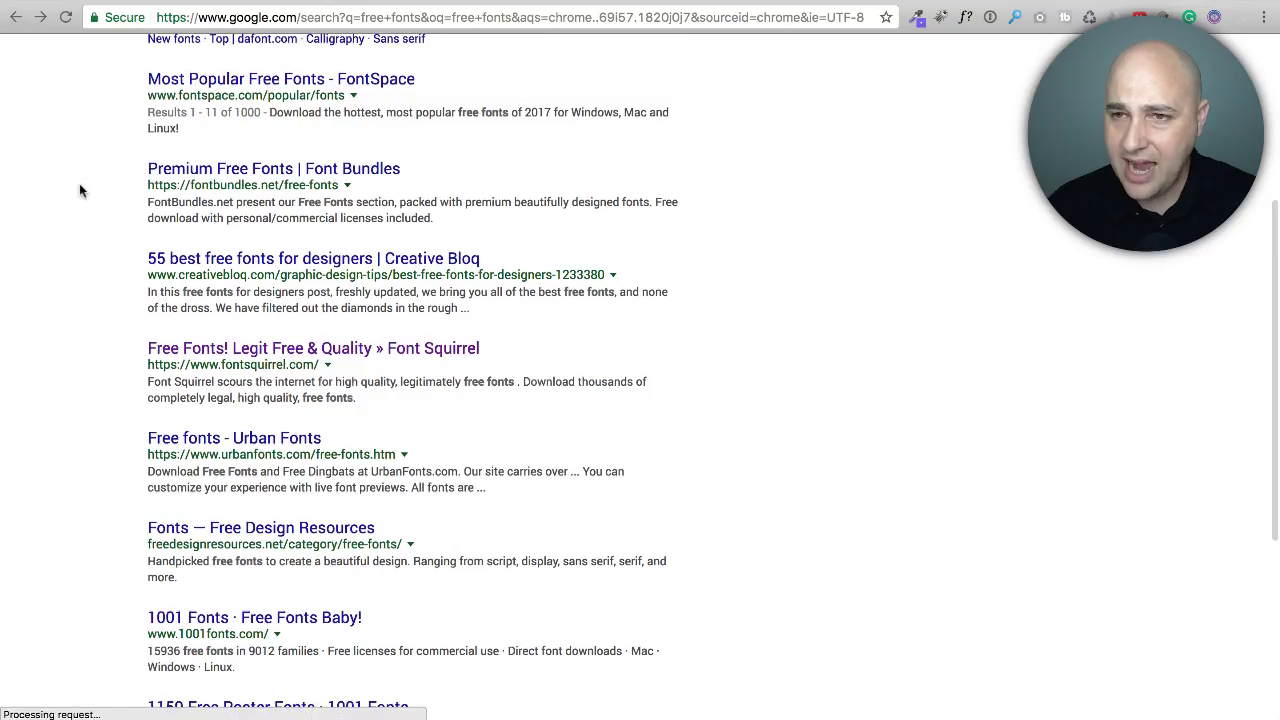
scroll(79, 183, up, 5)
click(227, 71)
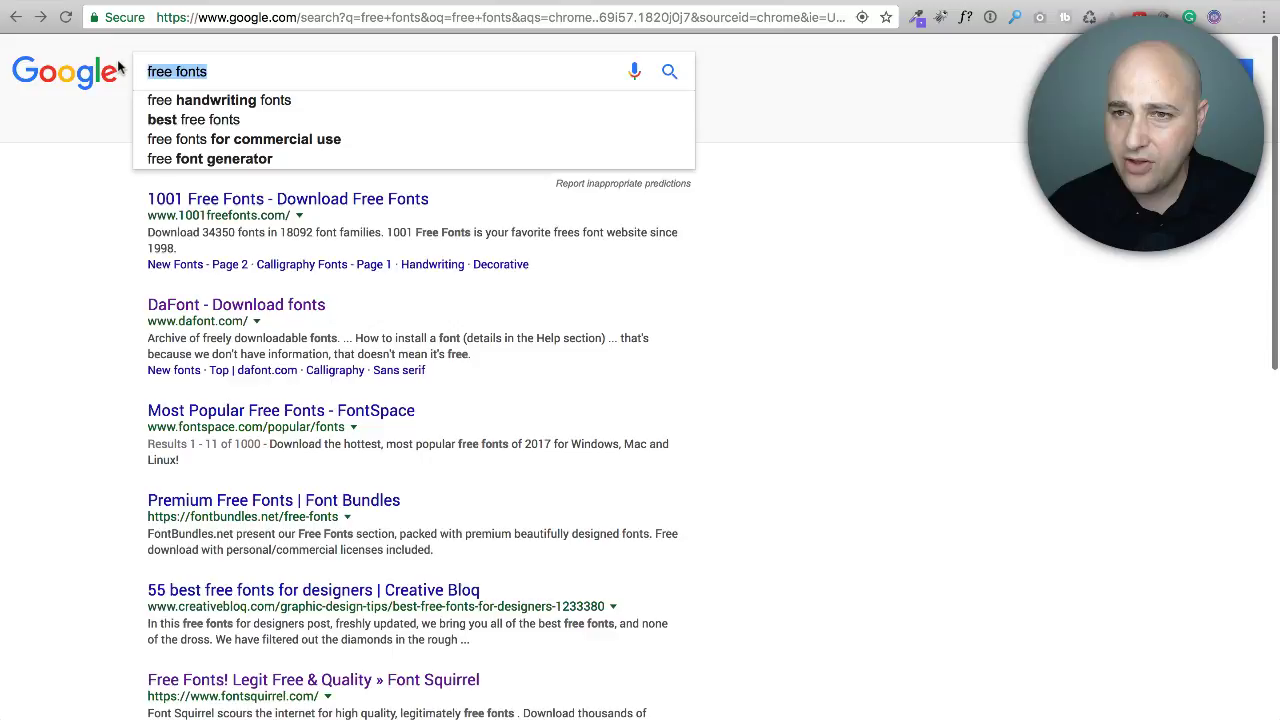
click(105, 218)
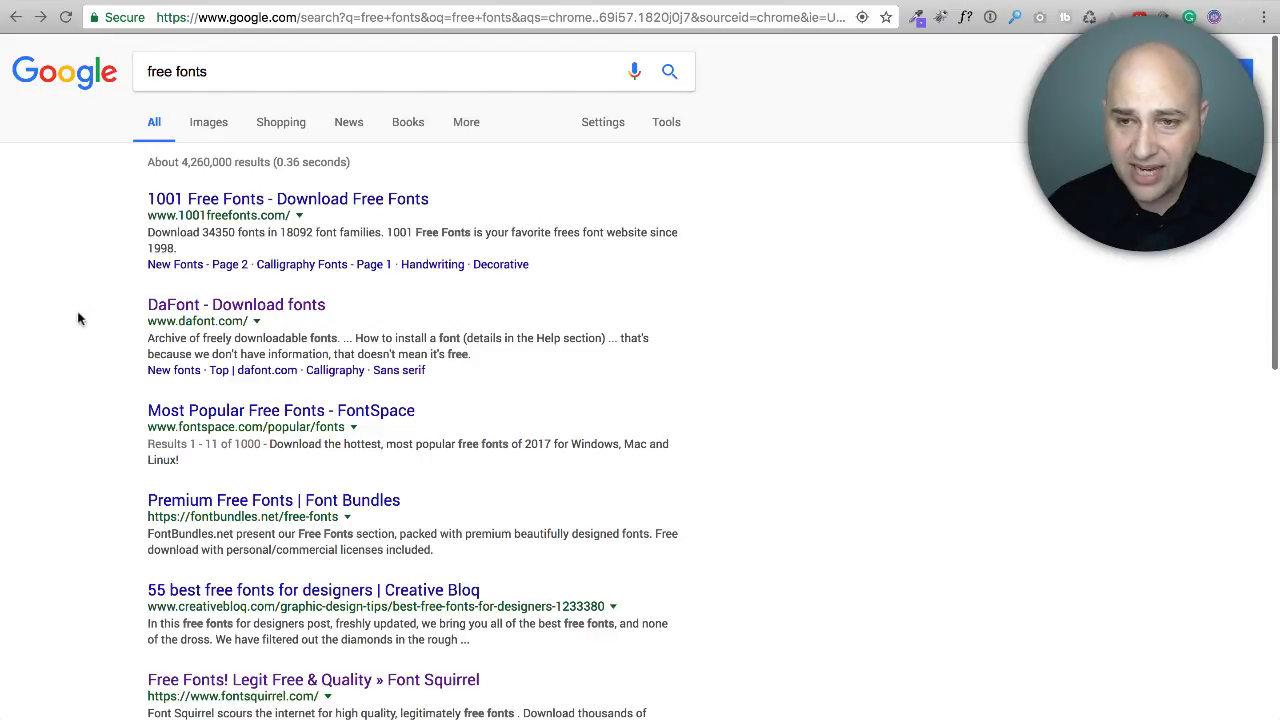
click(158, 310)
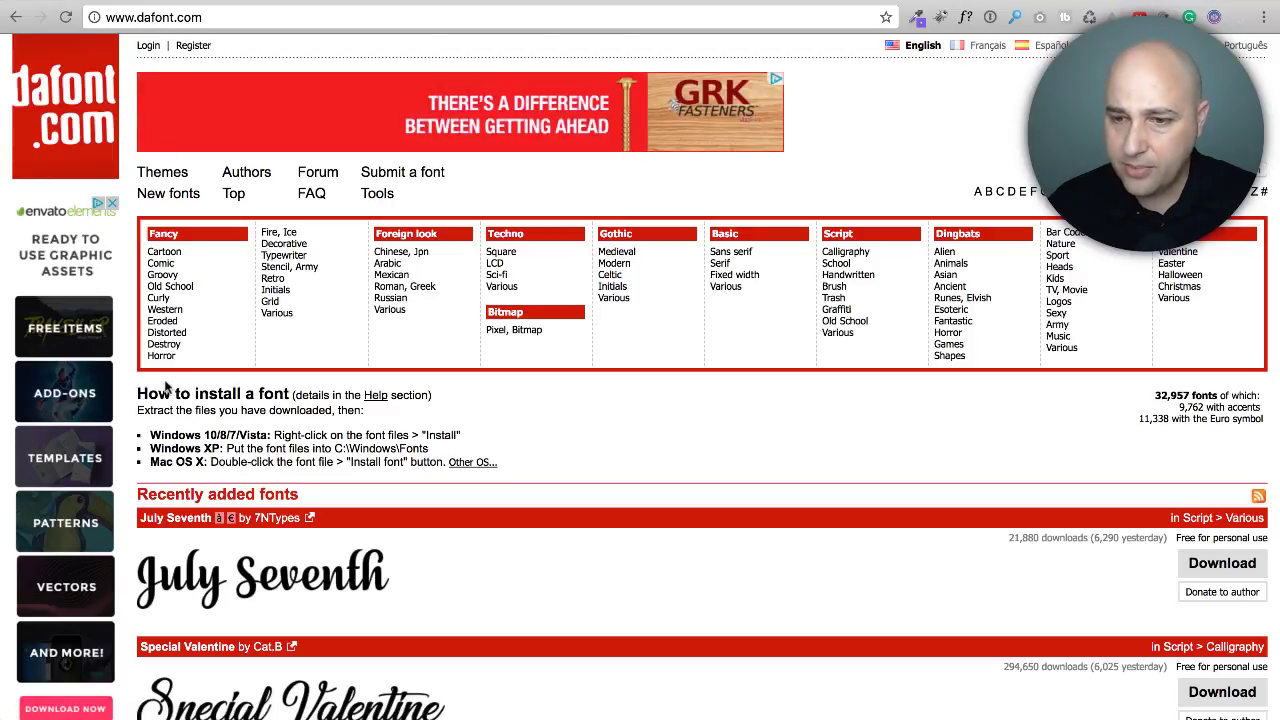
scroll(476, 440, down, 2)
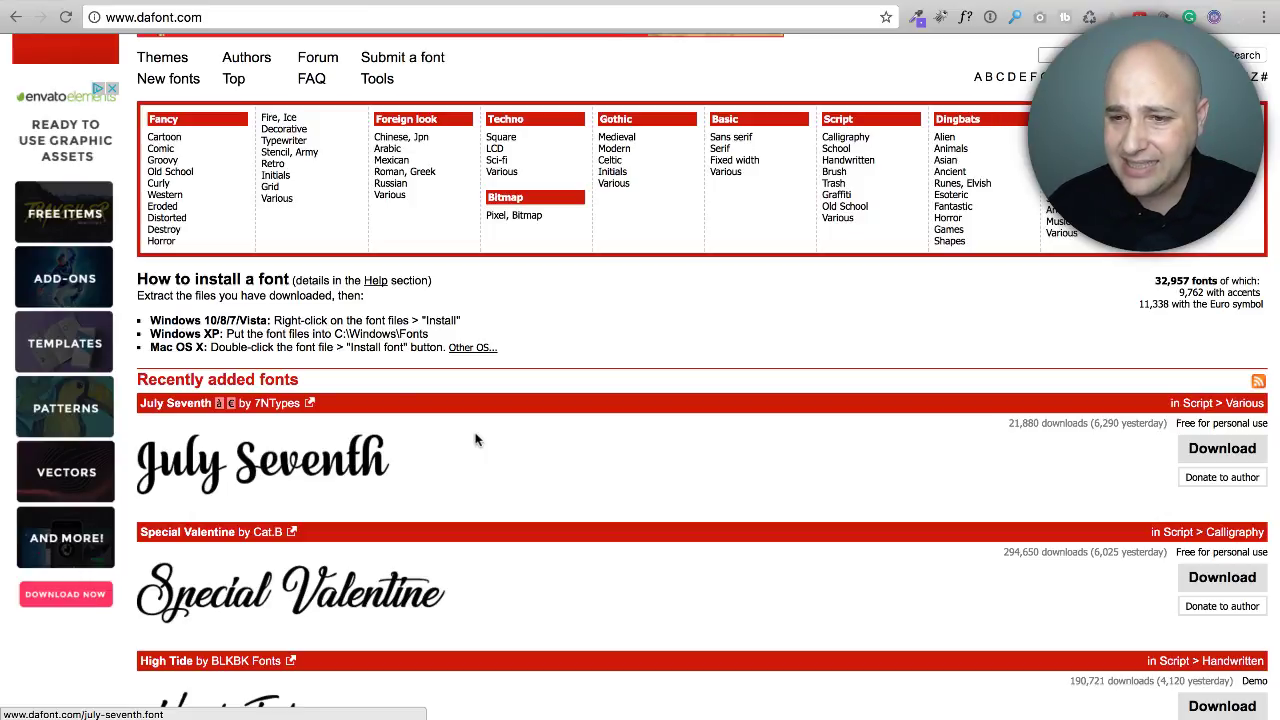
scroll(476, 440, down, 3)
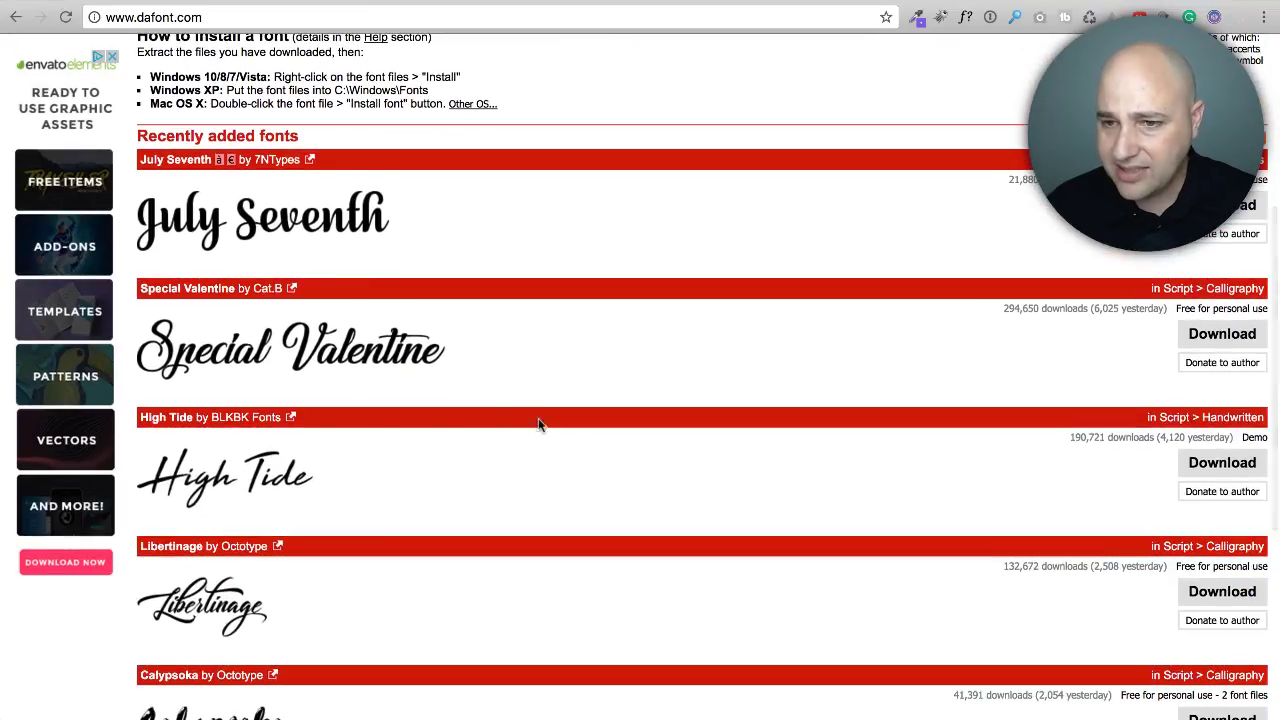
scroll(481, 392, down, 3)
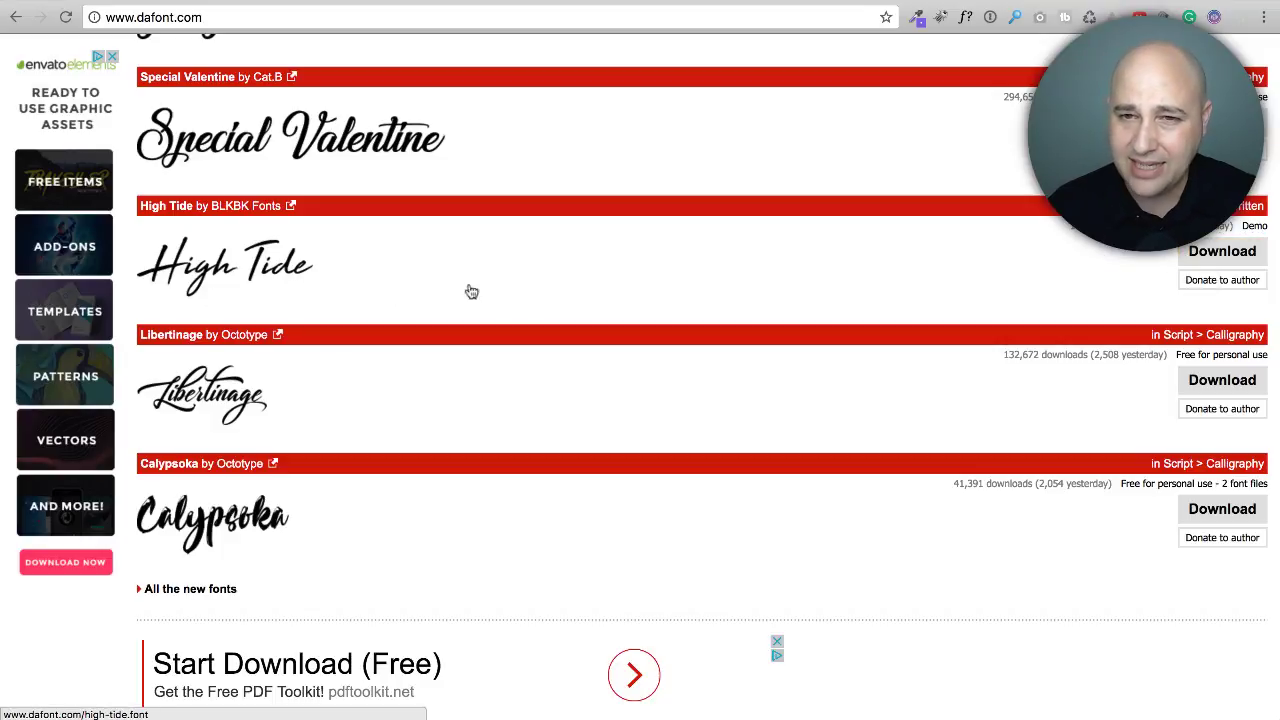
click(1216, 252)
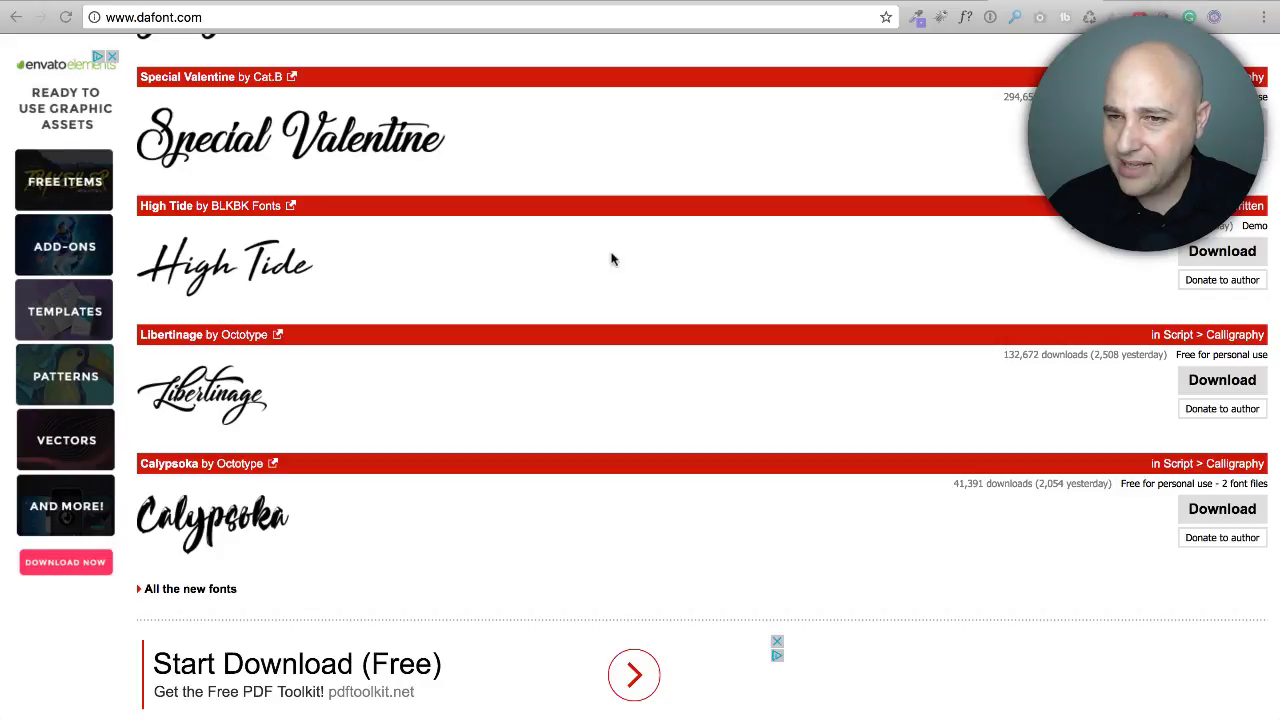
Return to WordPress's Add New Font form and select its Name field
scroll(578, 260, up, 1)
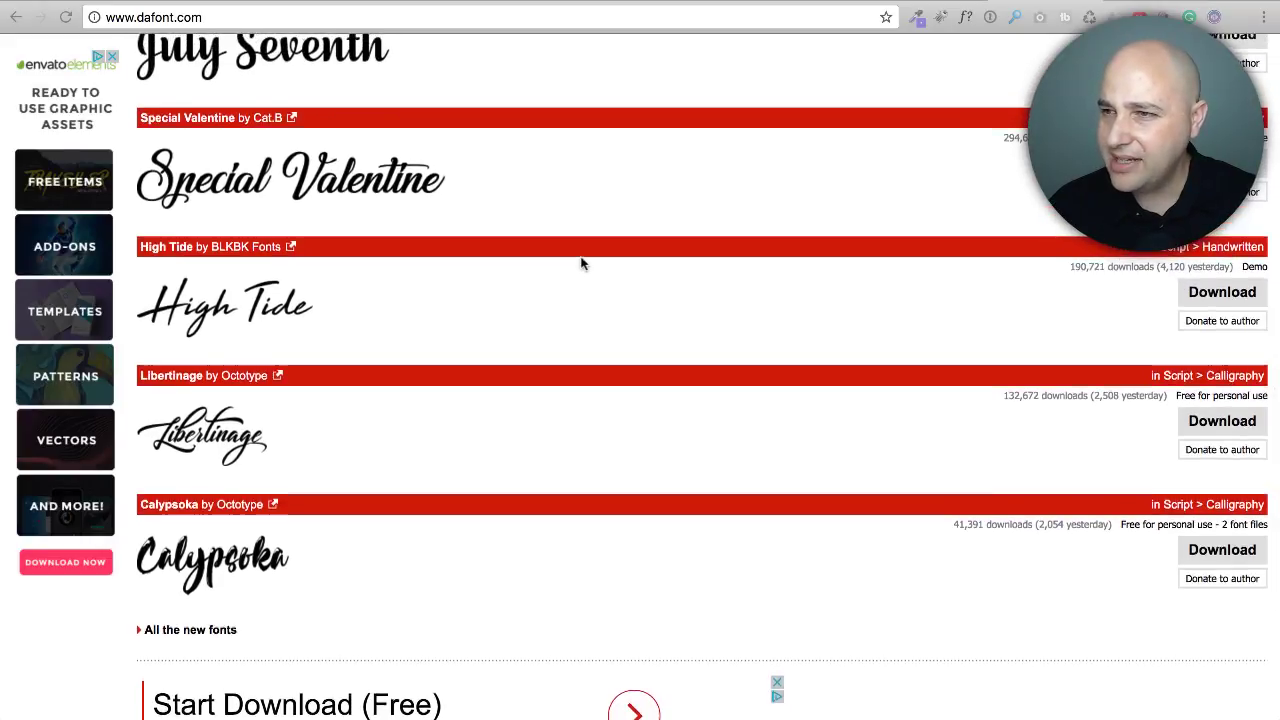
scroll(585, 240, up, 5)
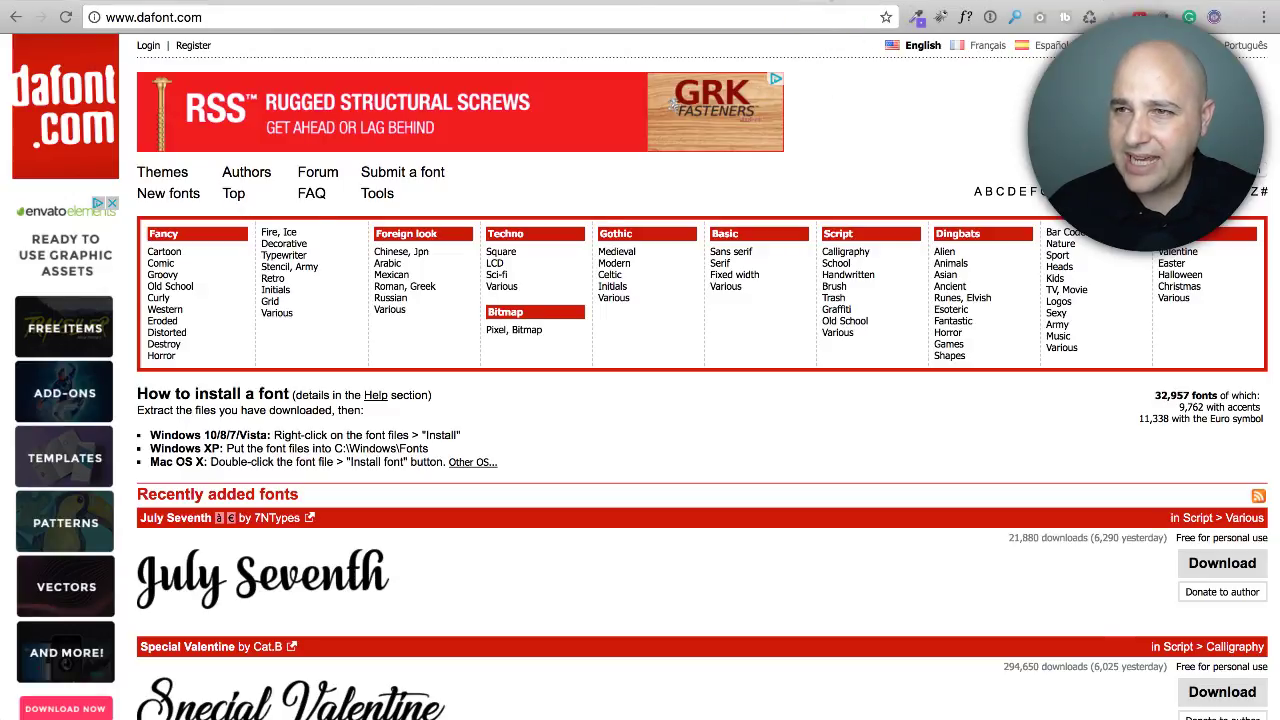
key(ctrl+Tab)
click(216, 202)
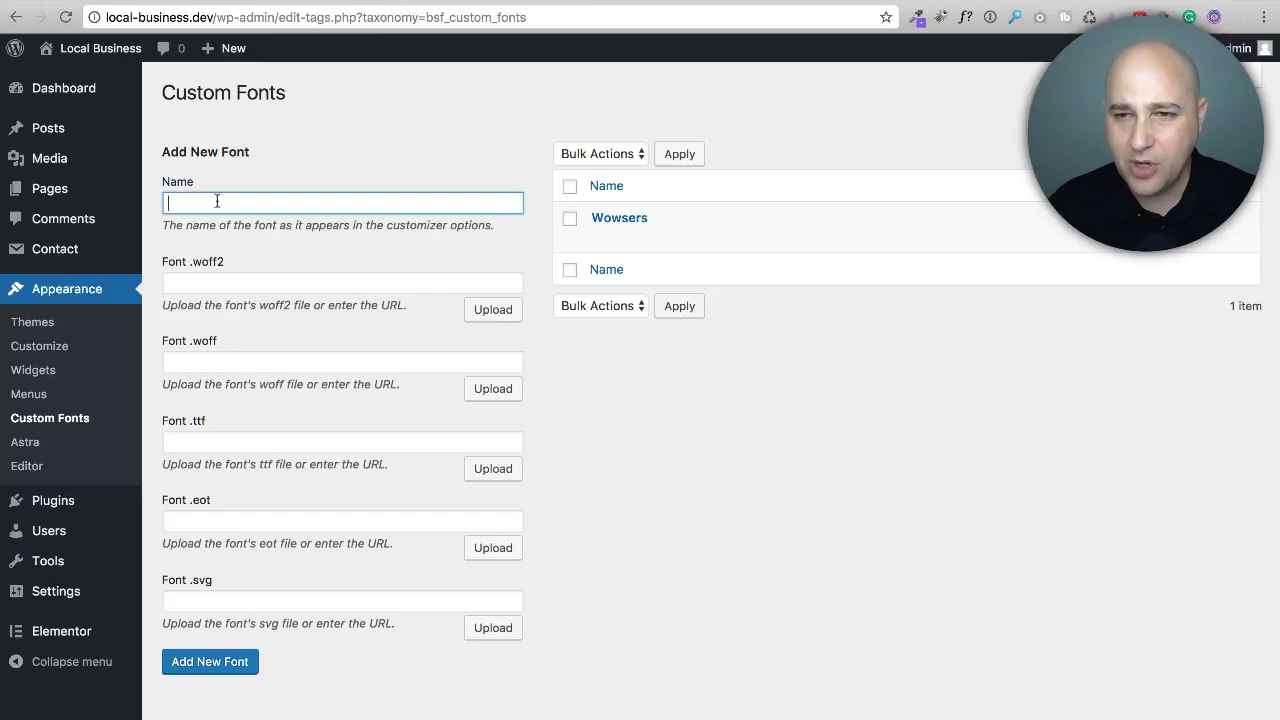
Name the font 'High Tide', upload its .ttf file, and add it as a custom font
text(High Tide)
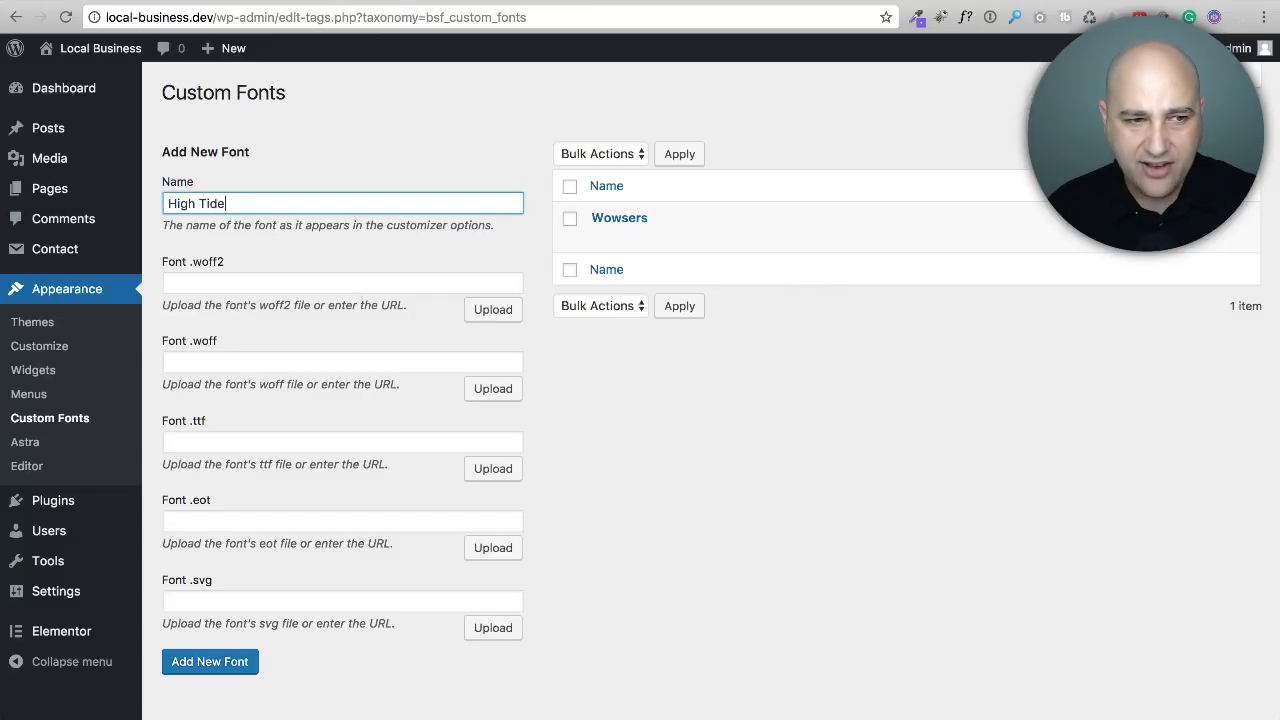
drag(2, 350, 277, 442)
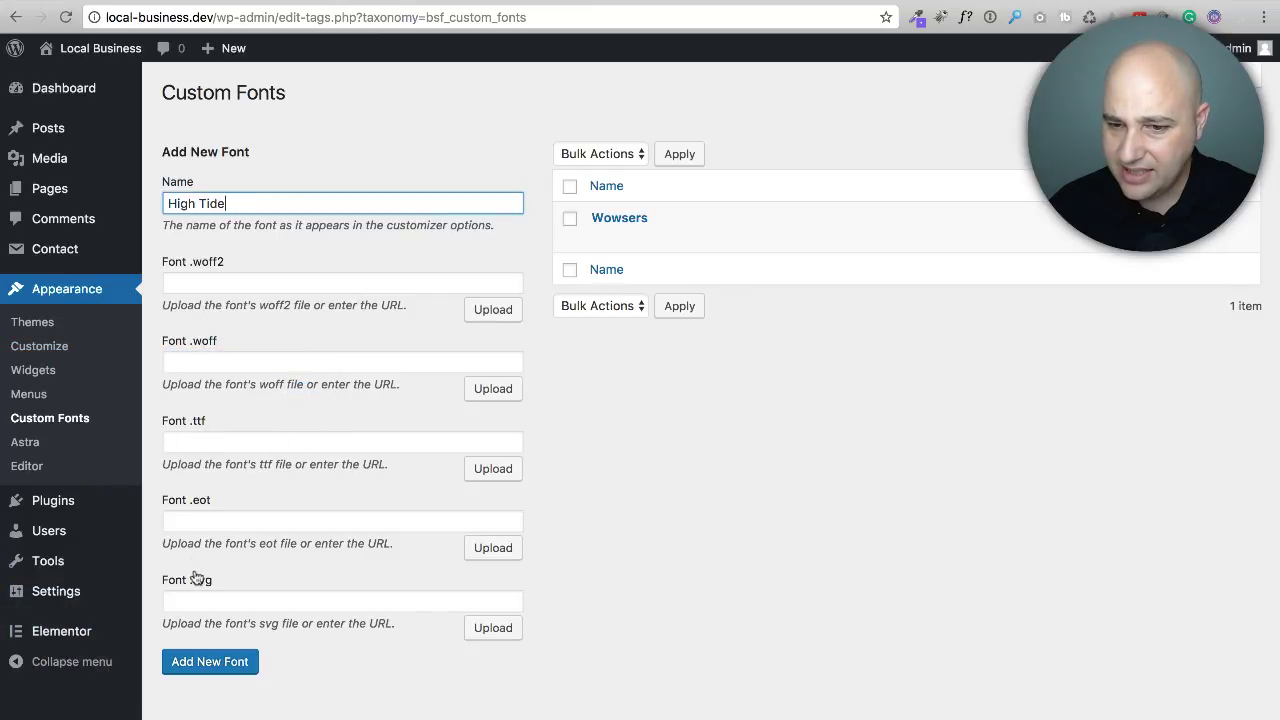
click(497, 470)
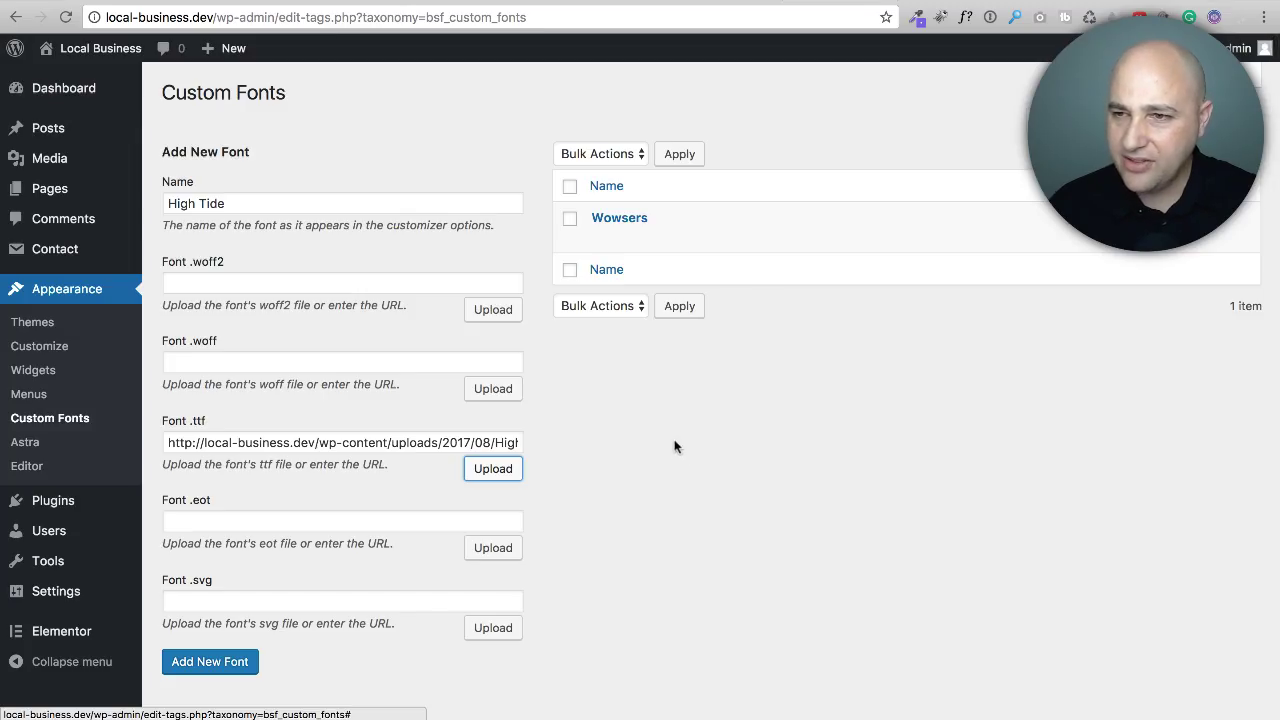
click(203, 664)
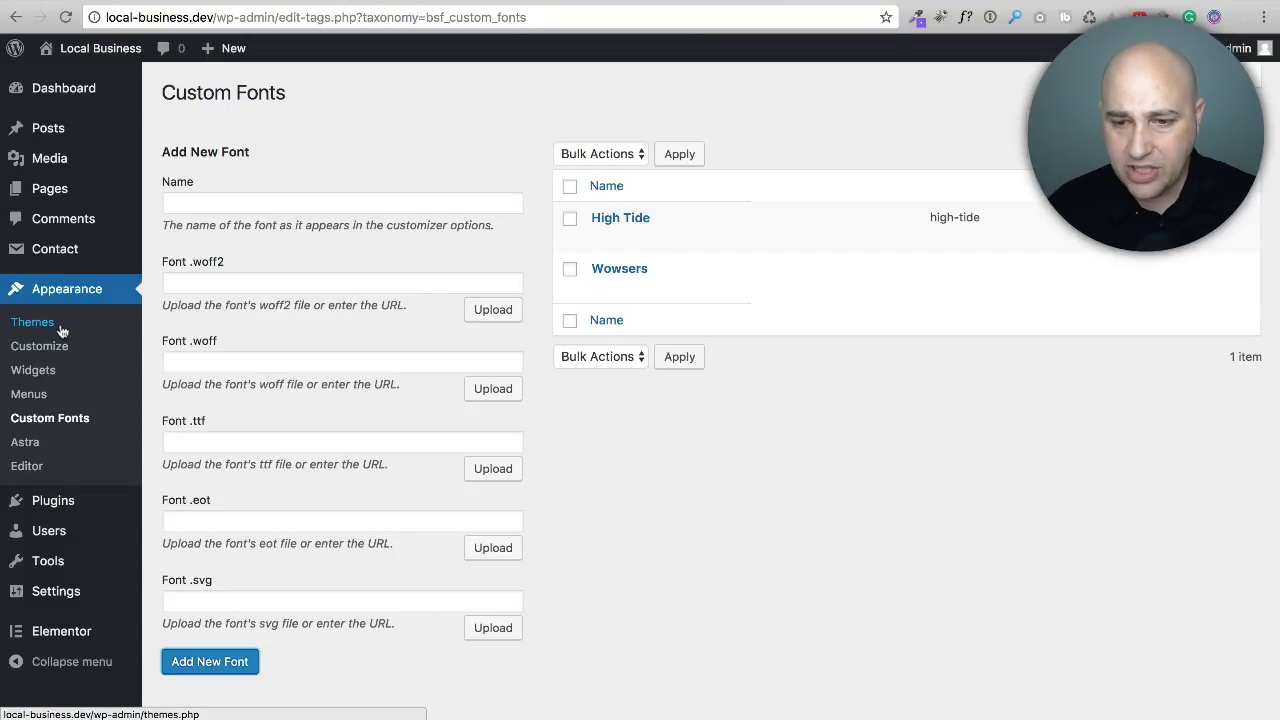
Open Elementor Settings and confirm that Disable Global Fonts is checked
mouse_move(120, 622)
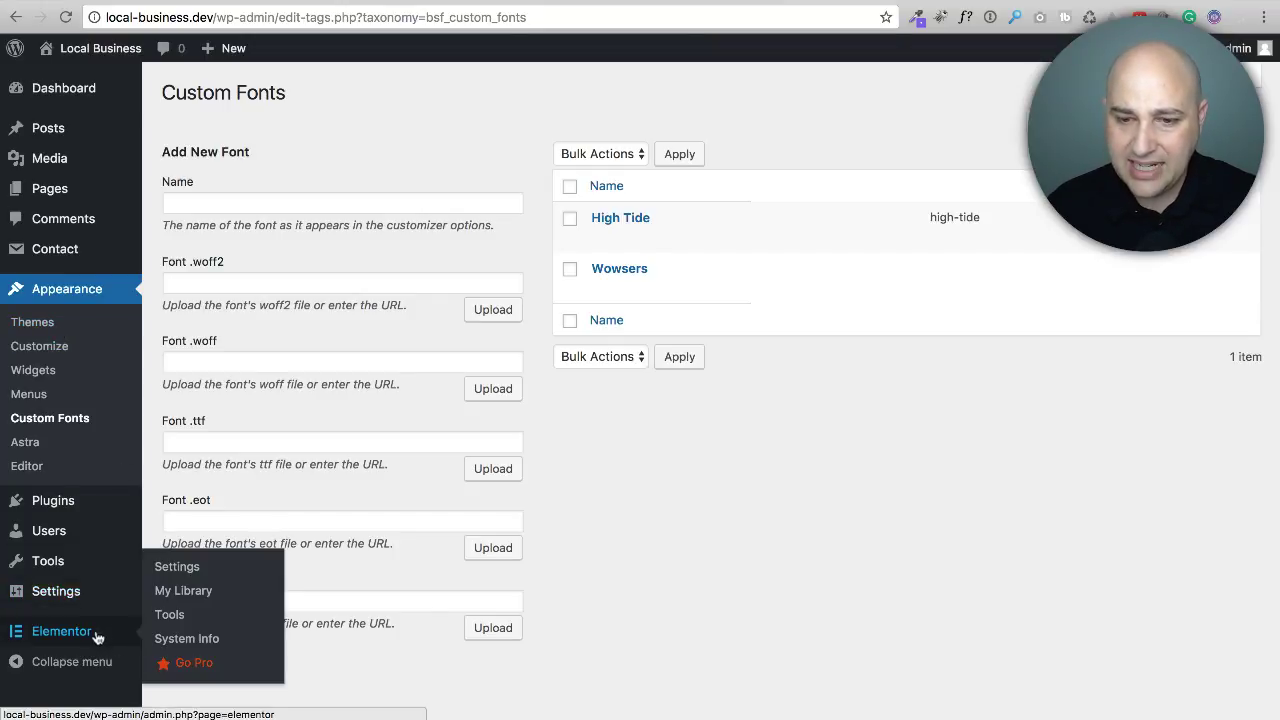
click(180, 567)
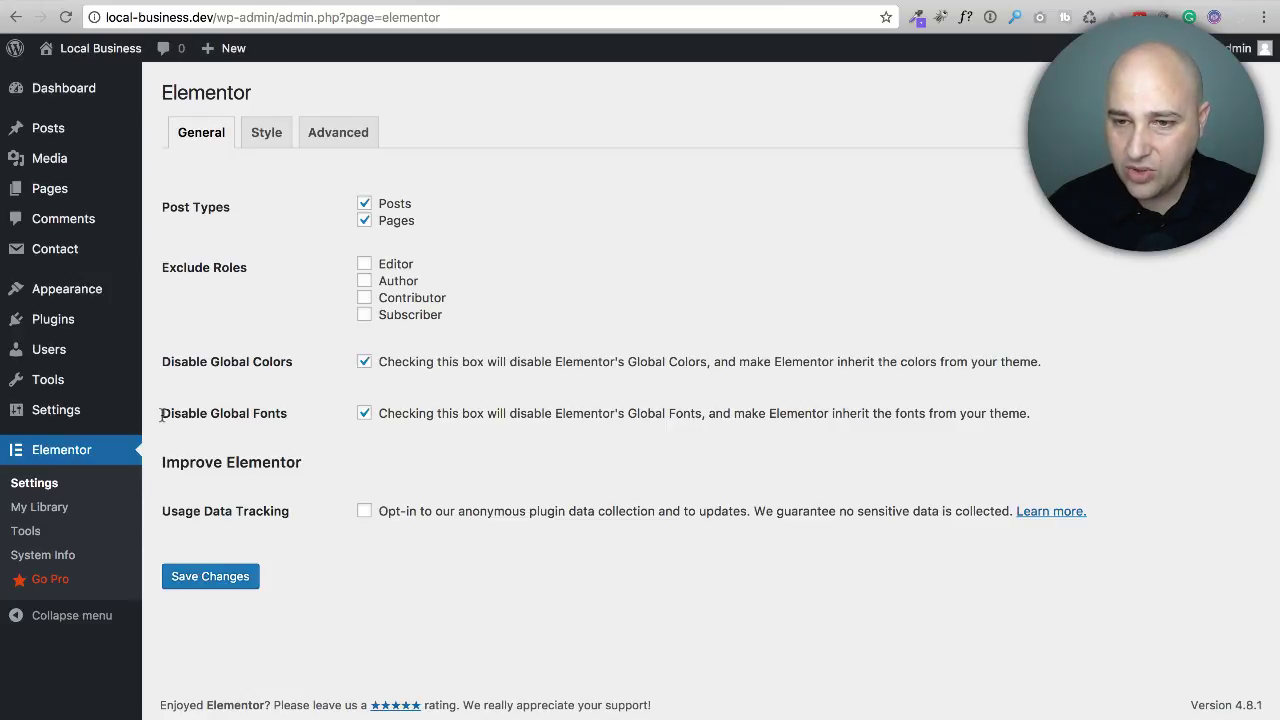
mouse_move(162, 418)
mouse_down()
mouse_move(298, 412)
mouse_move(168, 405)
mouse_up()
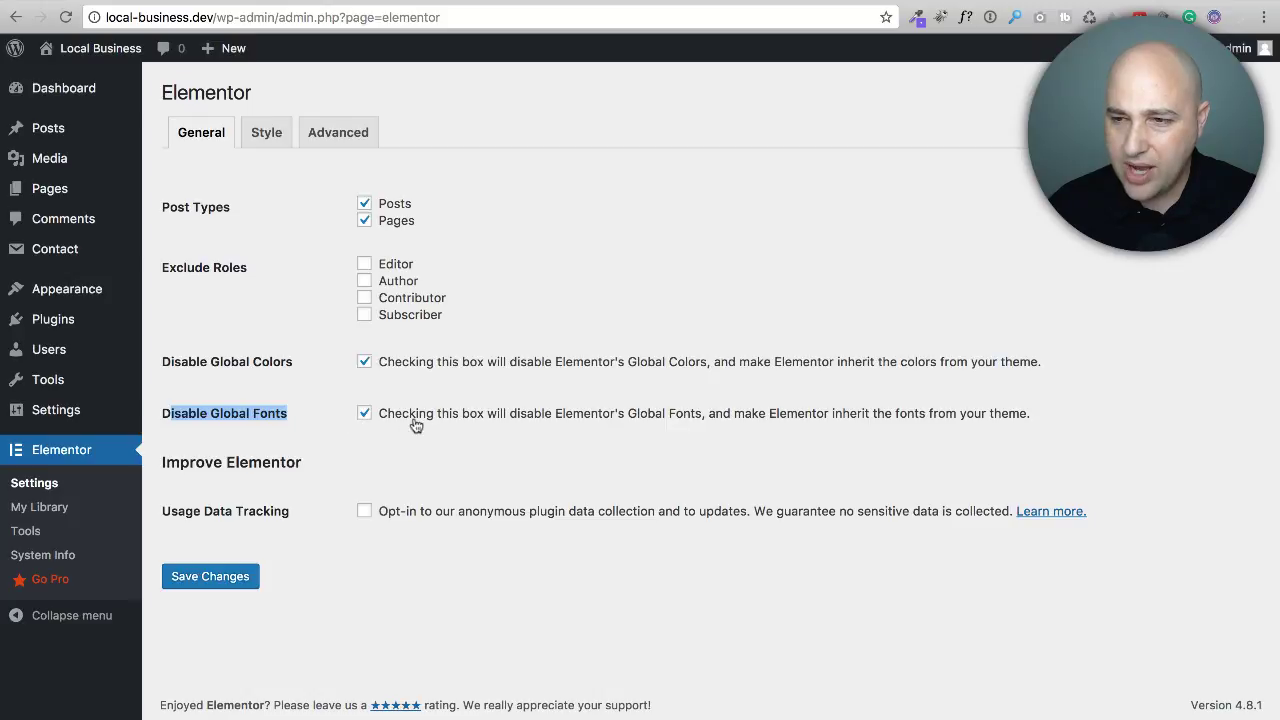
click(220, 285)
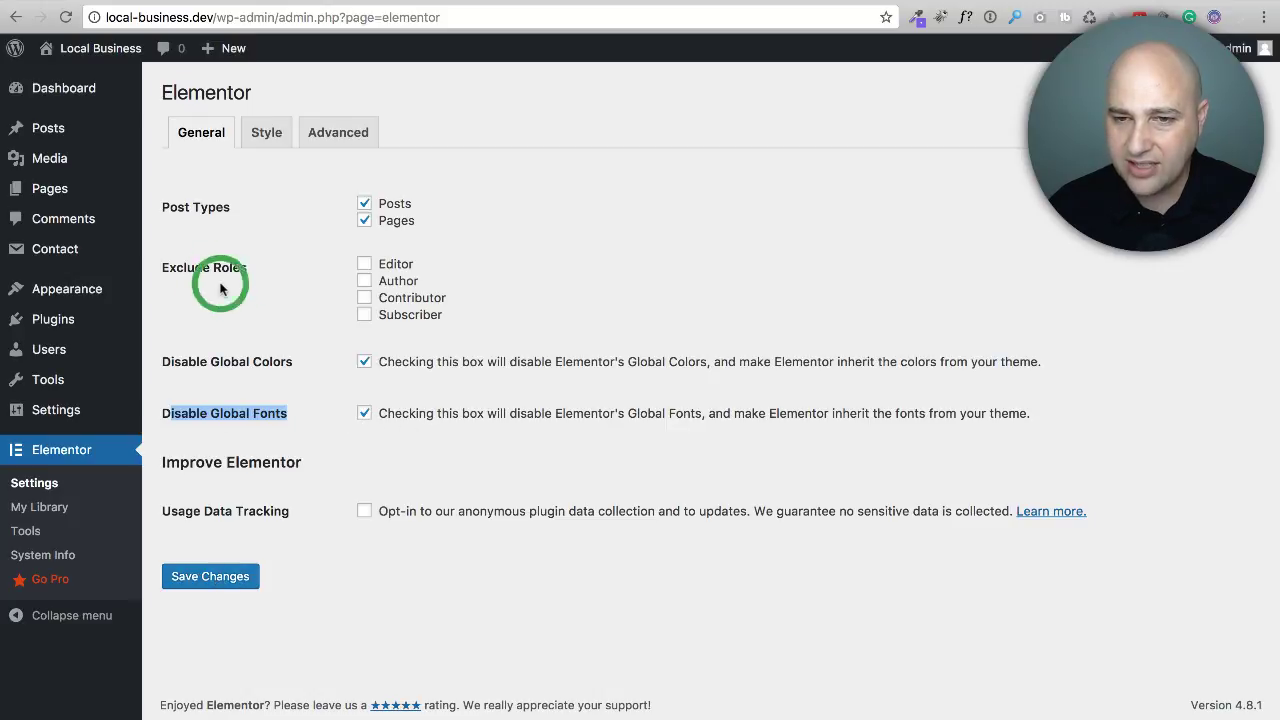
Open the Customizer and point out the REQUEST CALLBACK heading in the preview
mouse_move(70, 292)
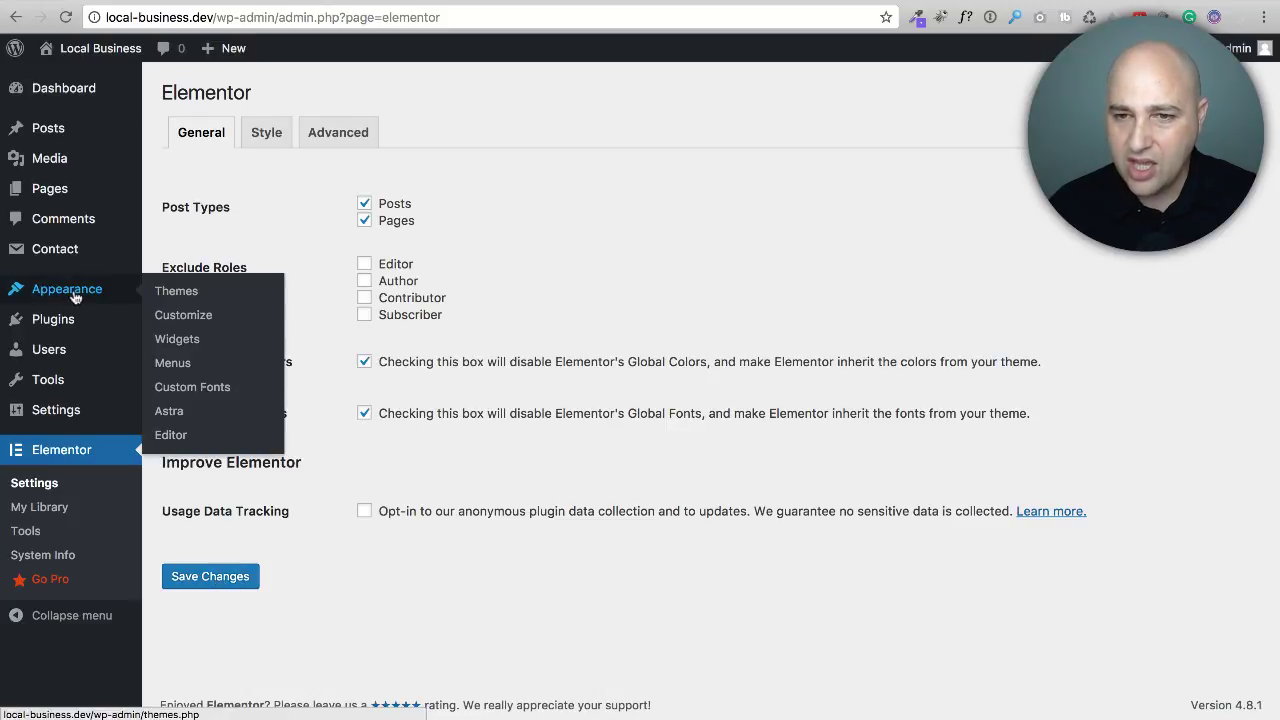
click(186, 318)
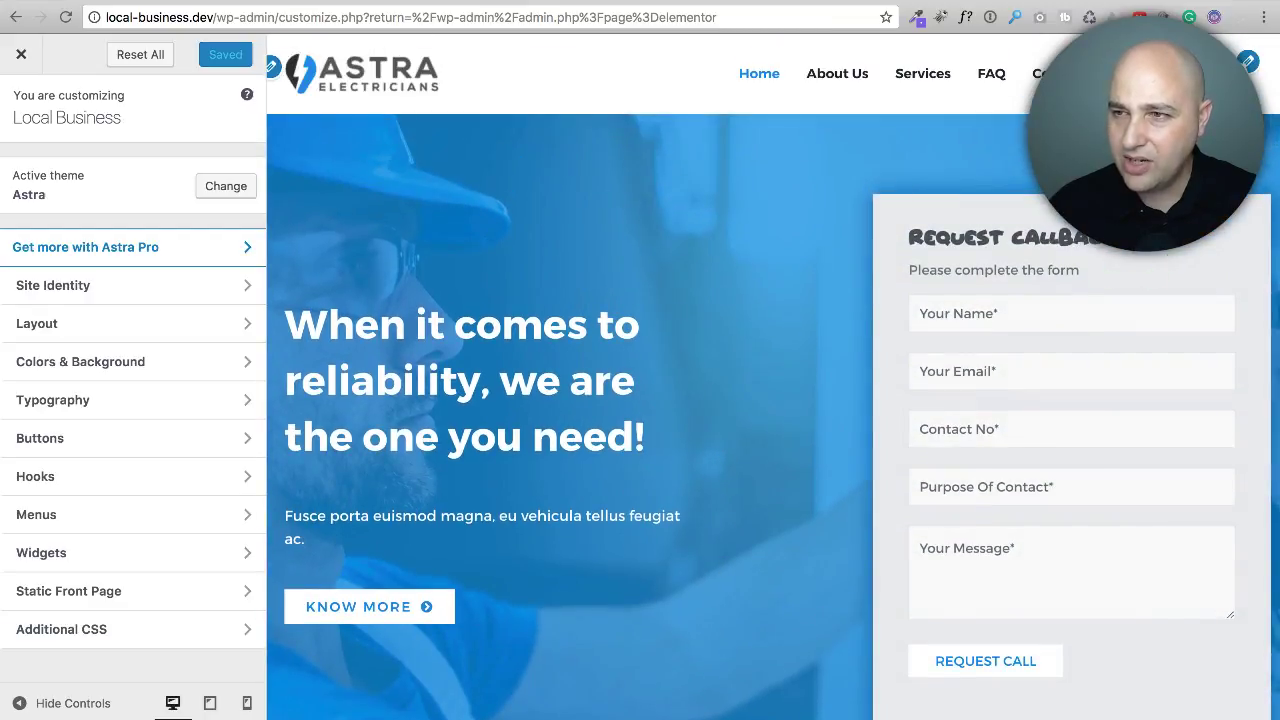
drag(1092, 238, 897, 240)
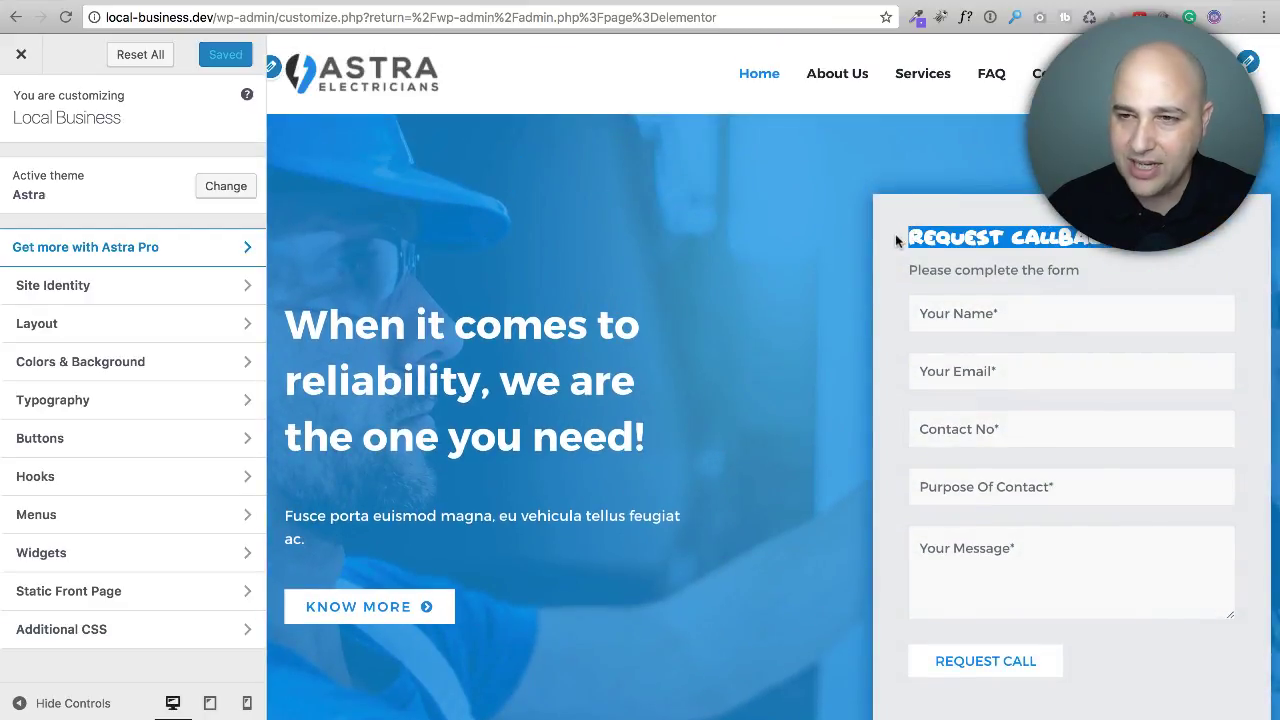
click(953, 246)
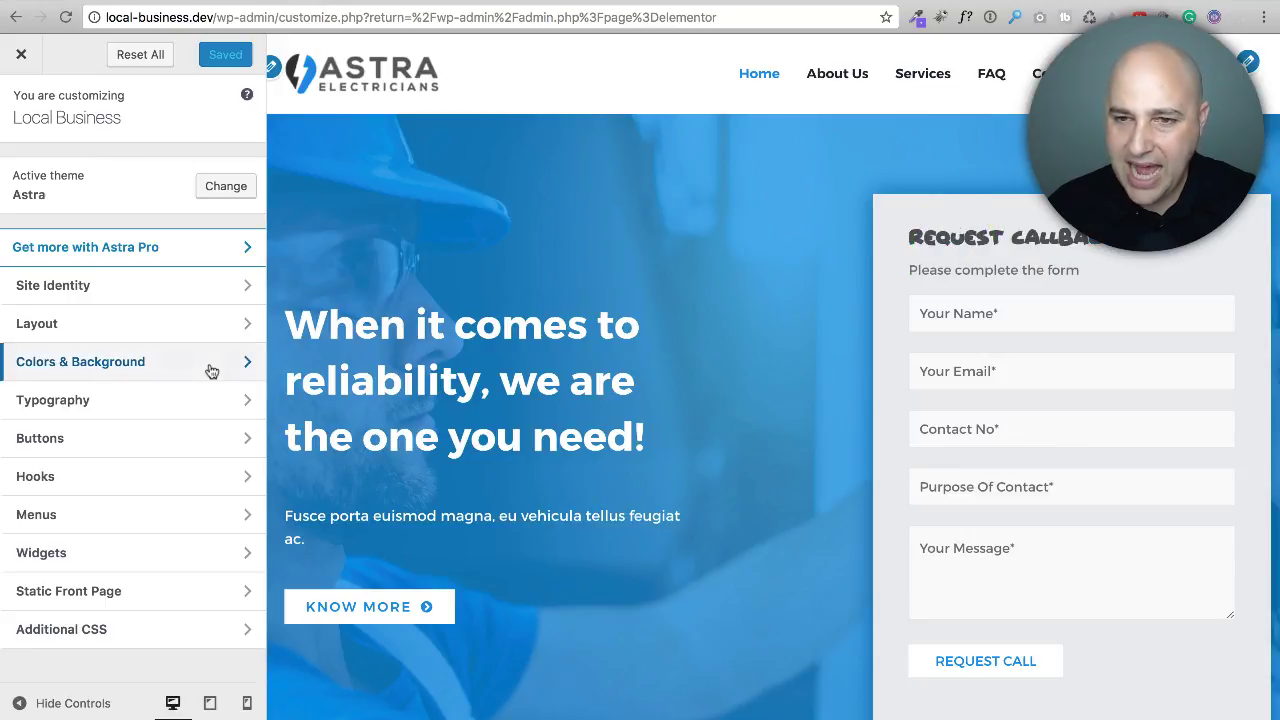
Set the Base Typography headings font to High Tide and publish the change
click(86, 401)
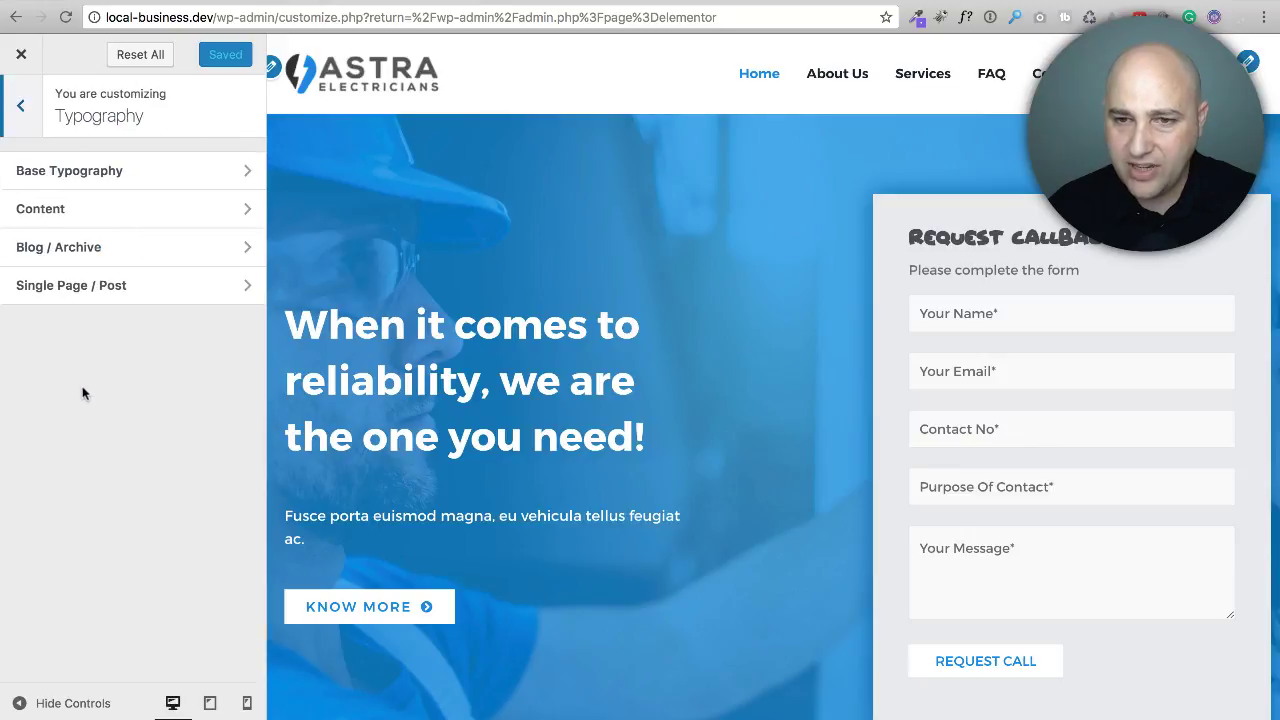
click(71, 176)
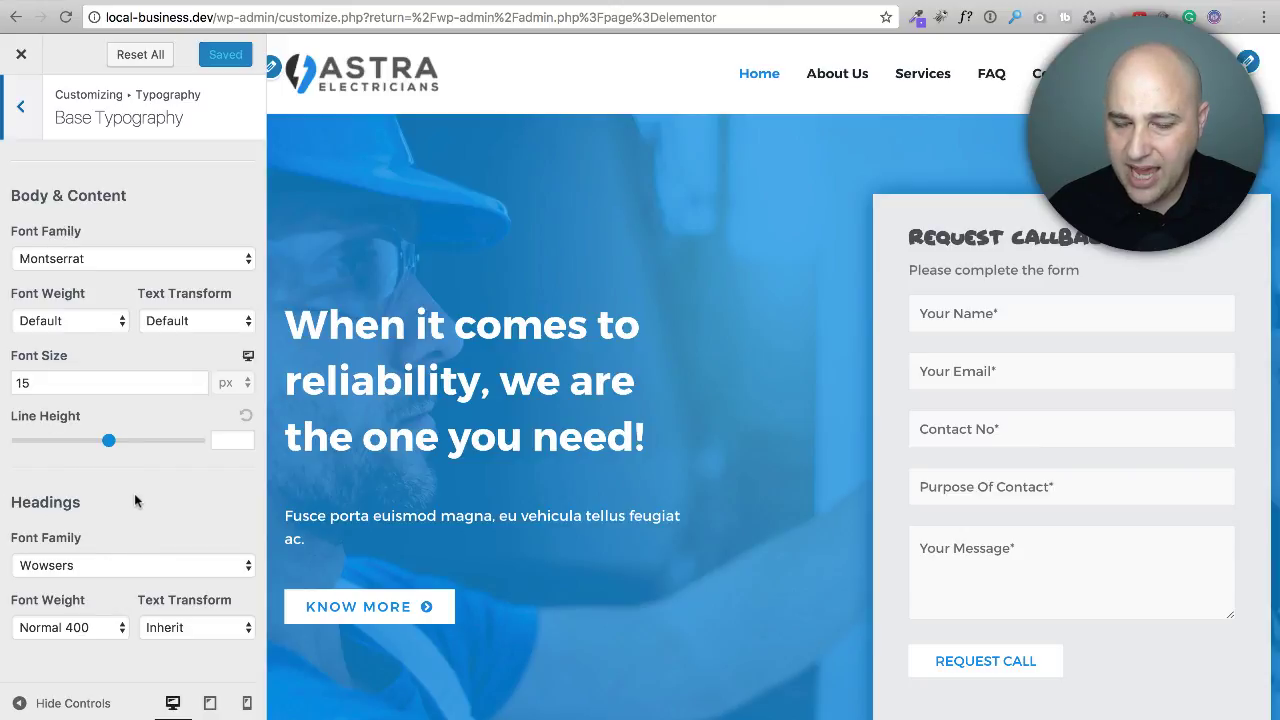
click(95, 566)
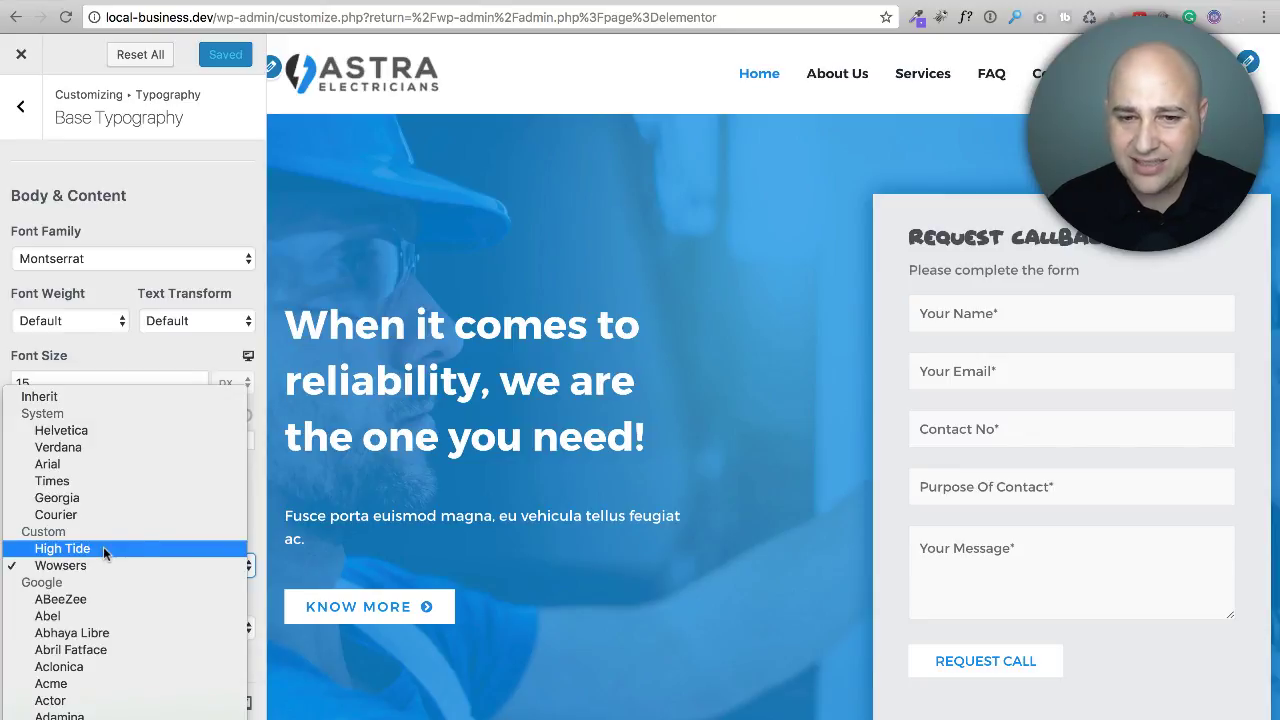
click(103, 548)
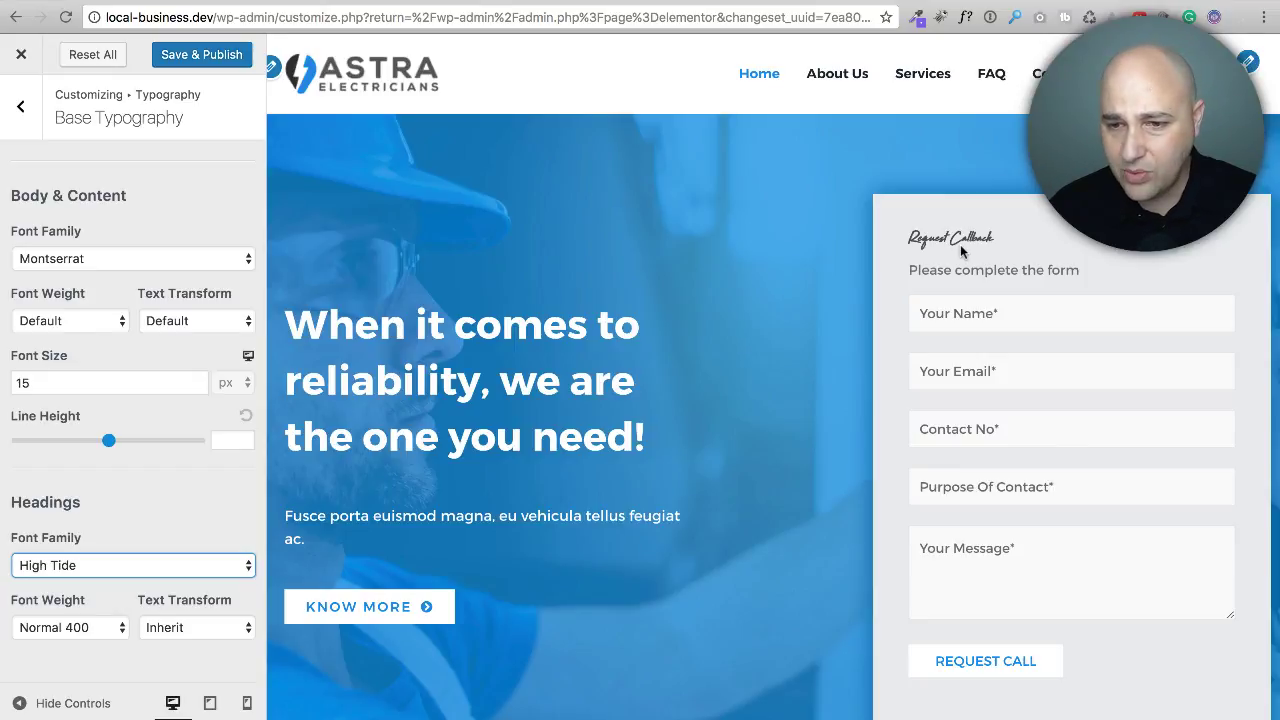
click(137, 206)
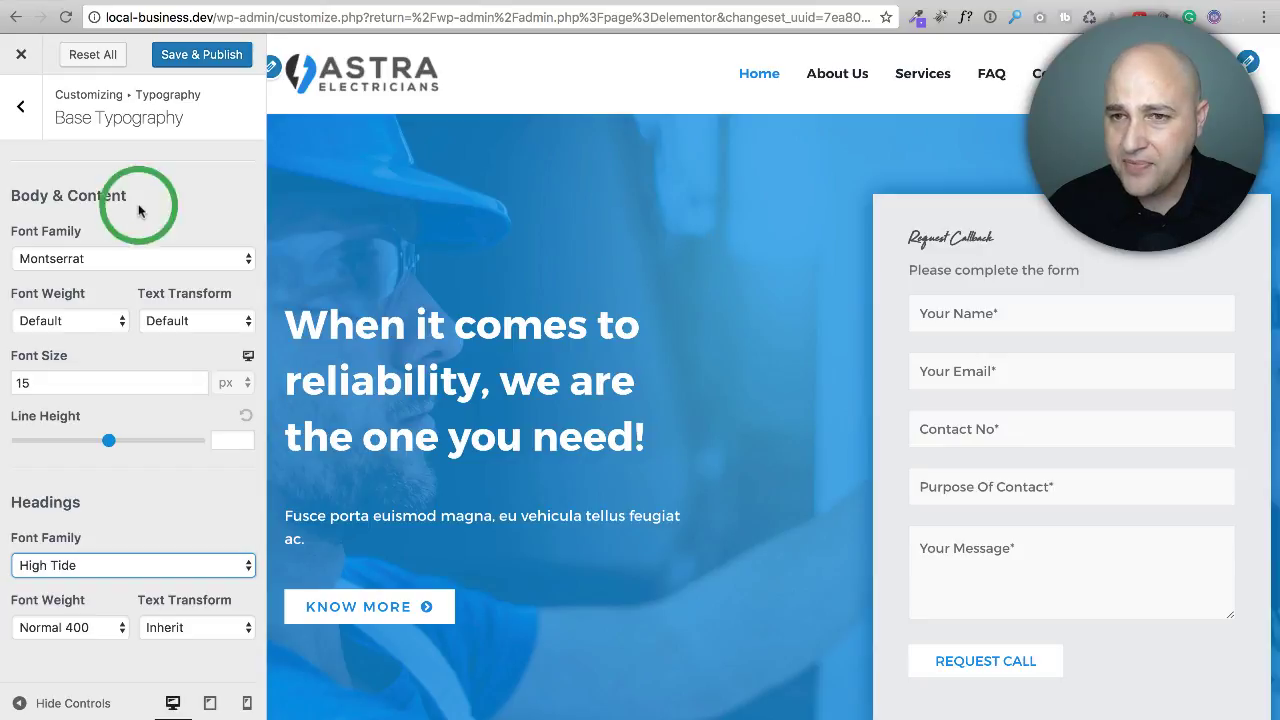
click(190, 54)
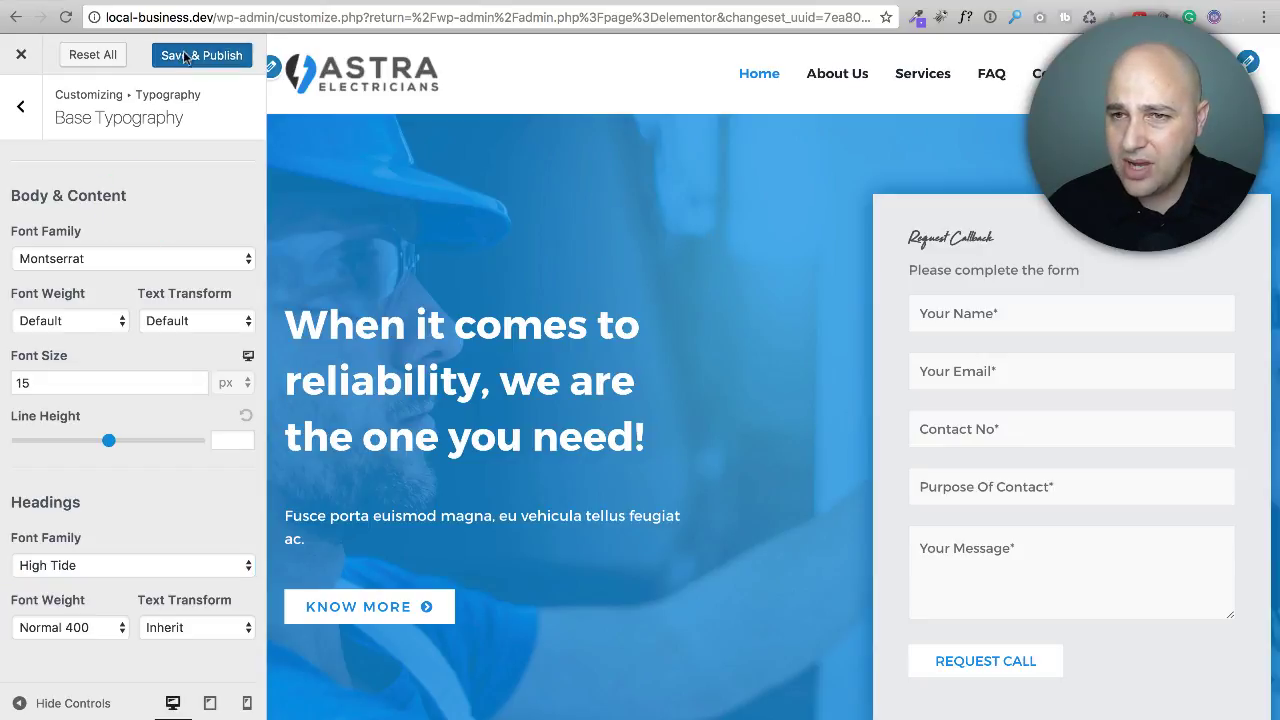
Leave the Customizer and activate the Astra Pro plugin under Installed Plugins
click(26, 59)
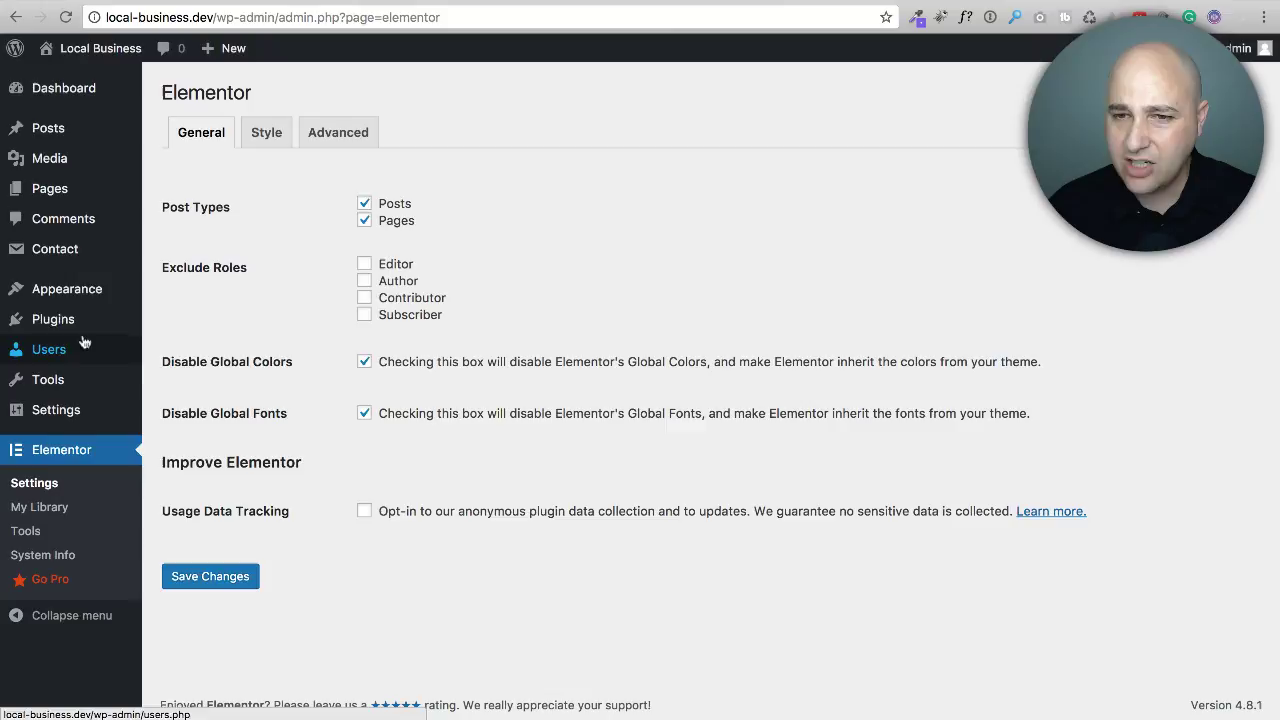
mouse_move(78, 330)
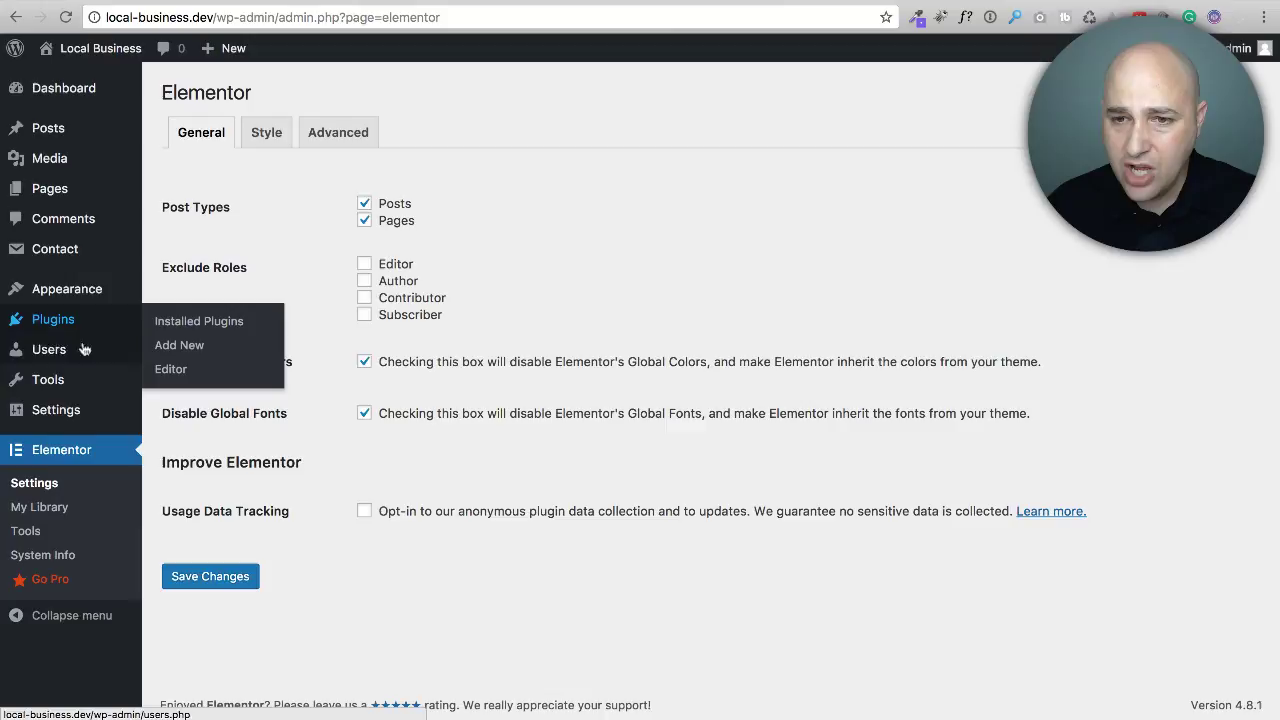
click(74, 320)
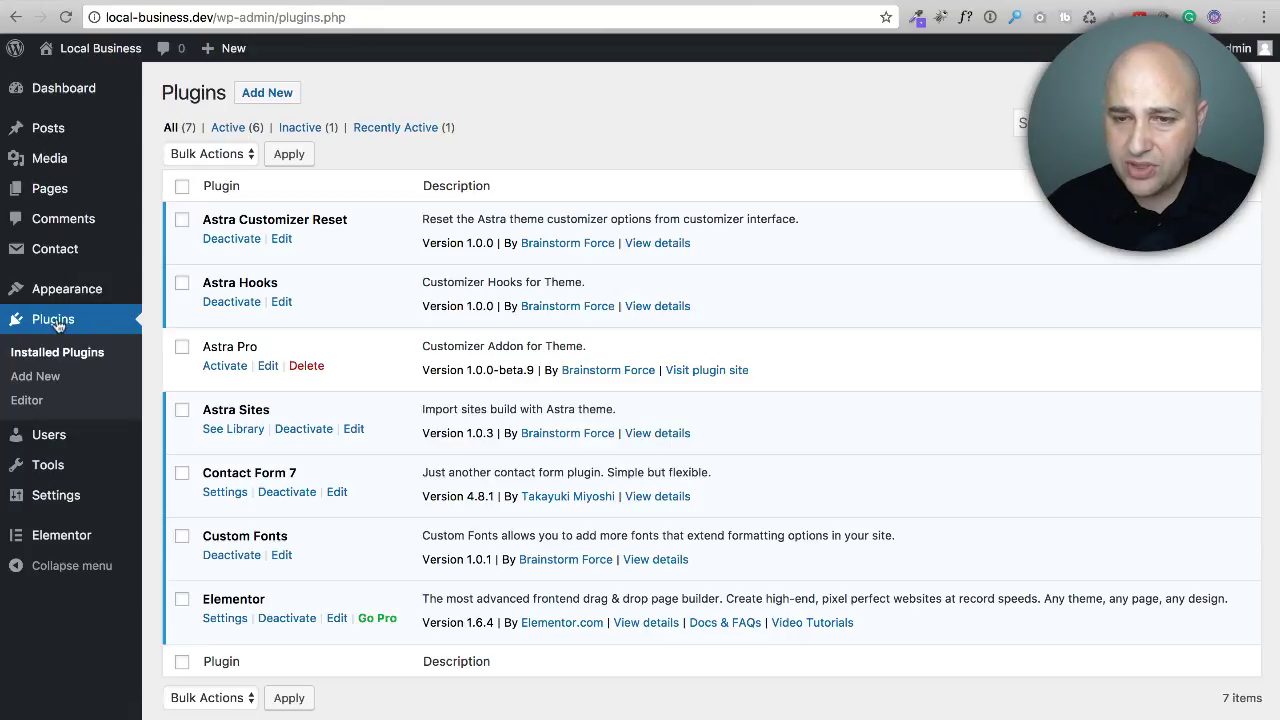
click(227, 367)
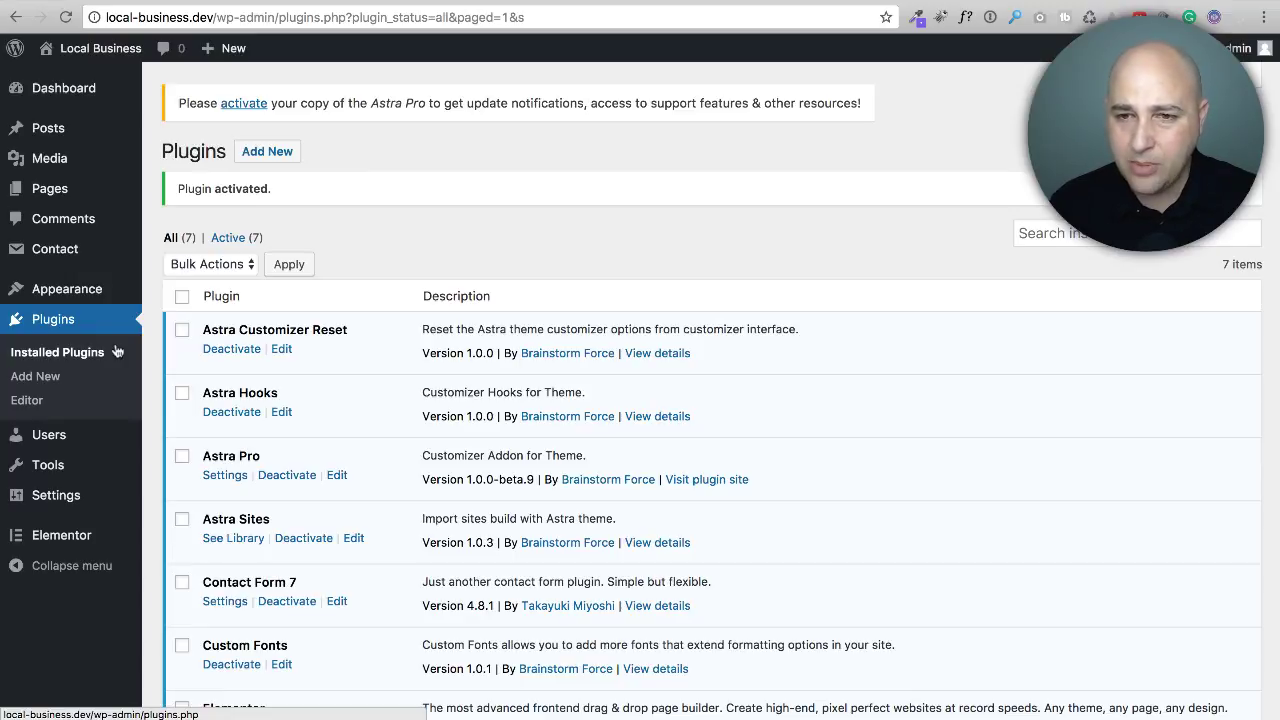
Activate the Typography addon on the Astra Addons page
mouse_move(90, 300)
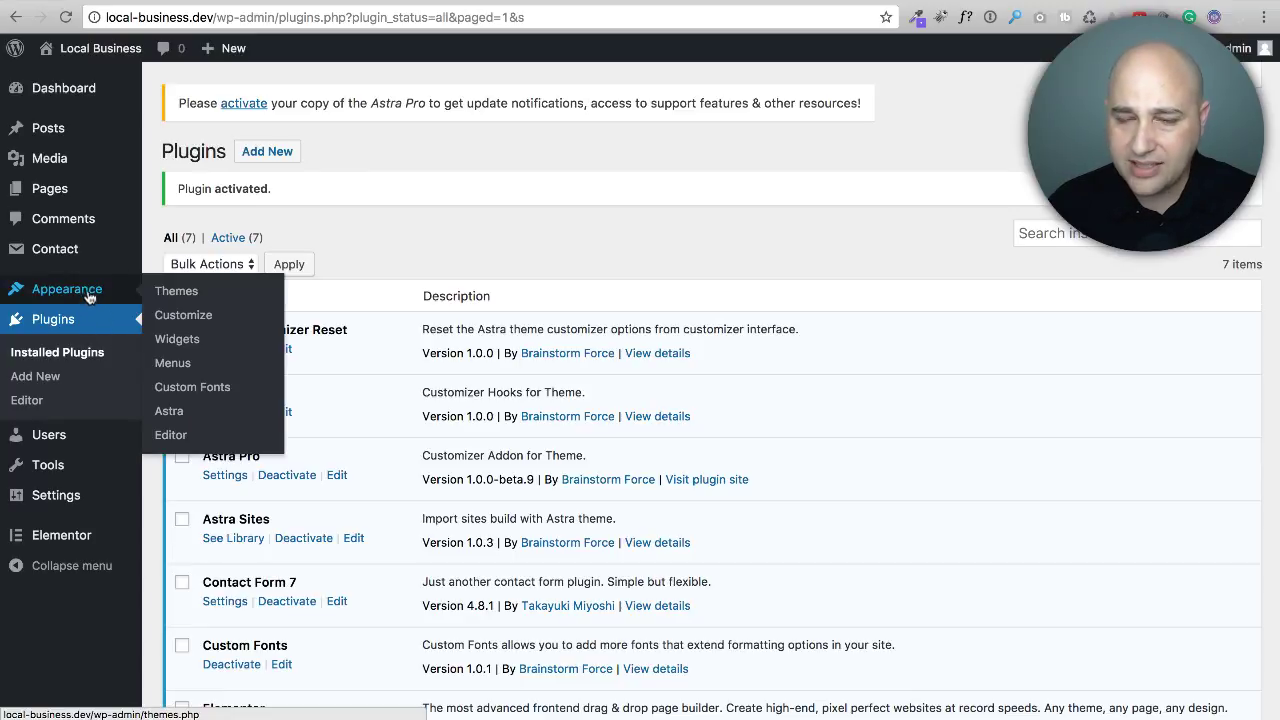
click(176, 413)
click(329, 95)
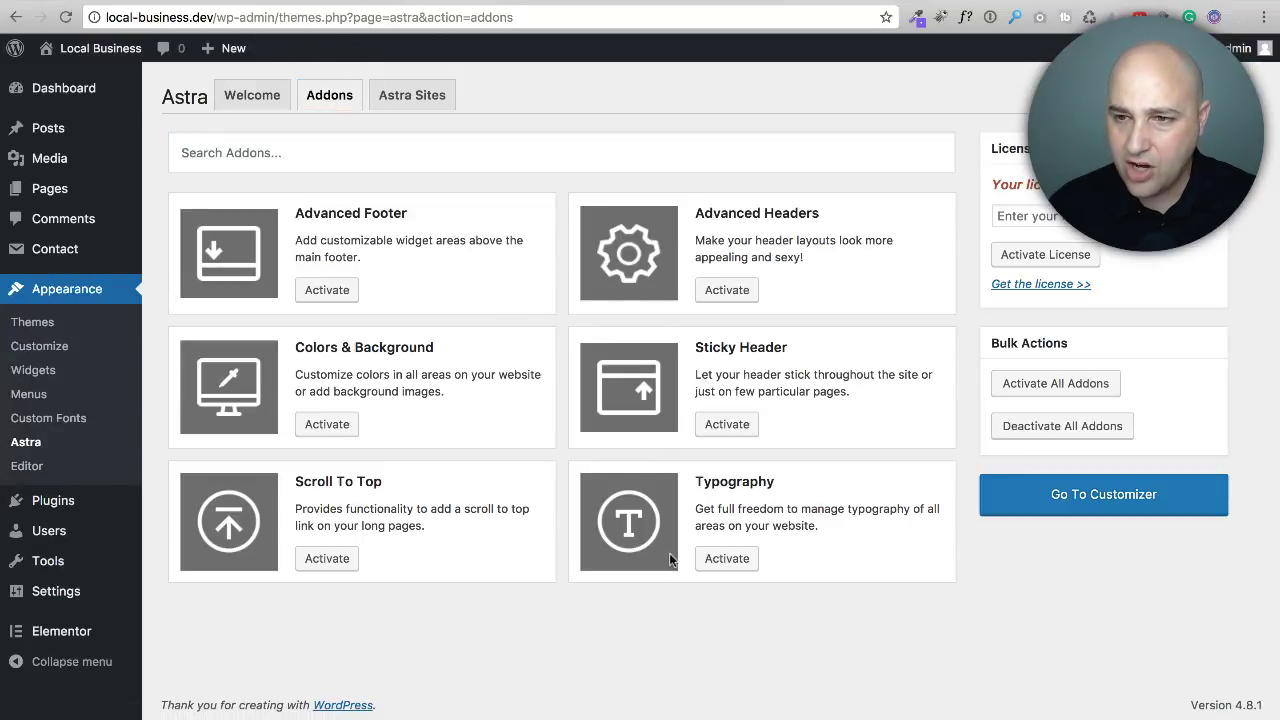
click(726, 558)
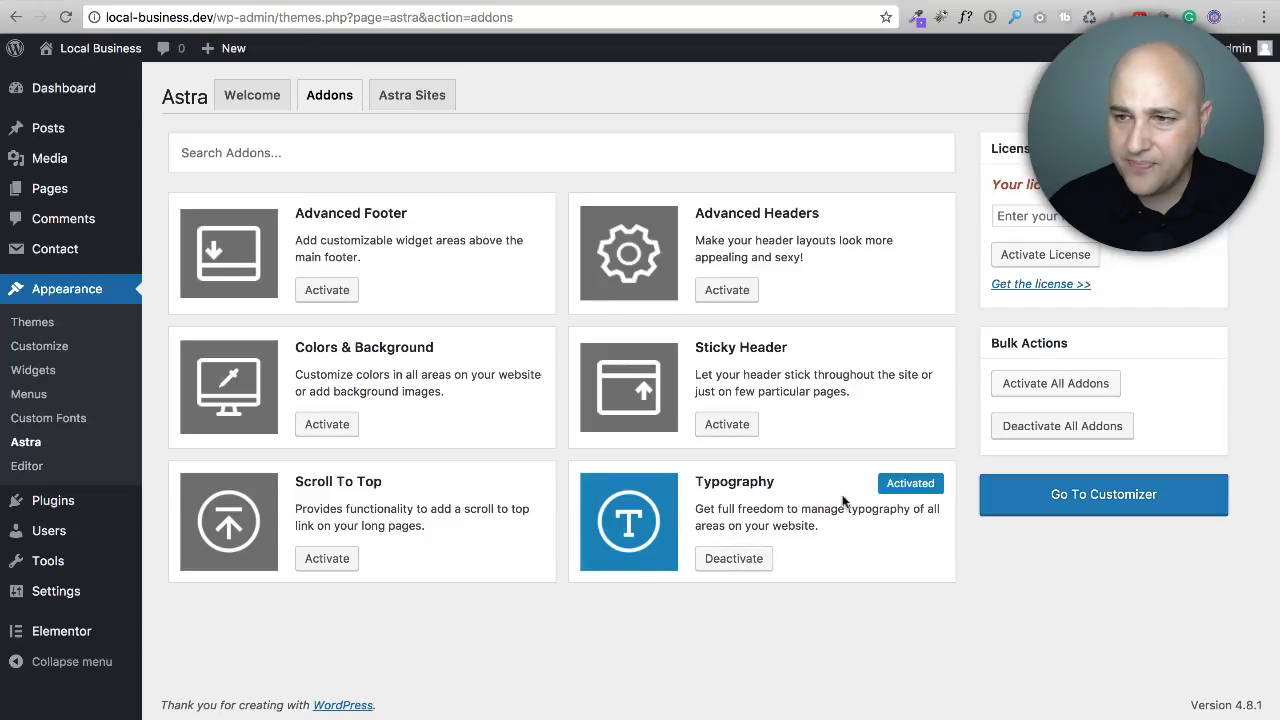
Set the Primary Menu font family to Wowsers in Customizer typography
click(1118, 494)
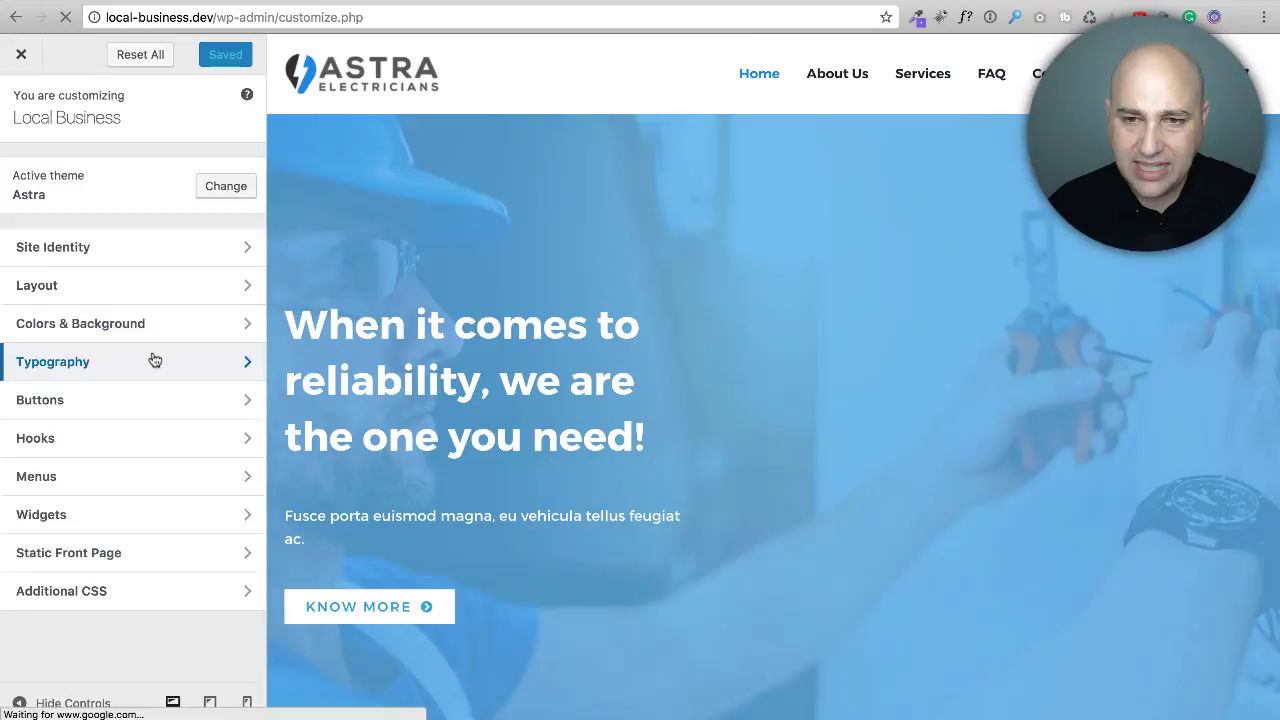
click(155, 360)
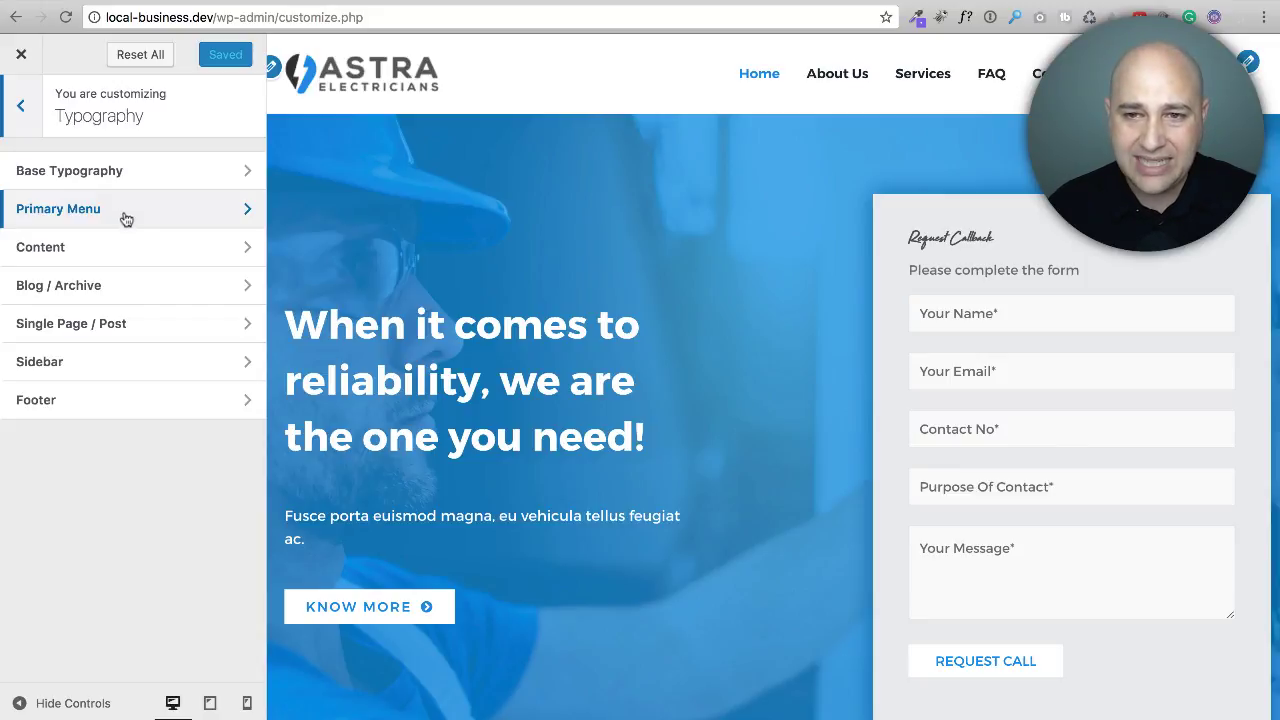
click(126, 219)
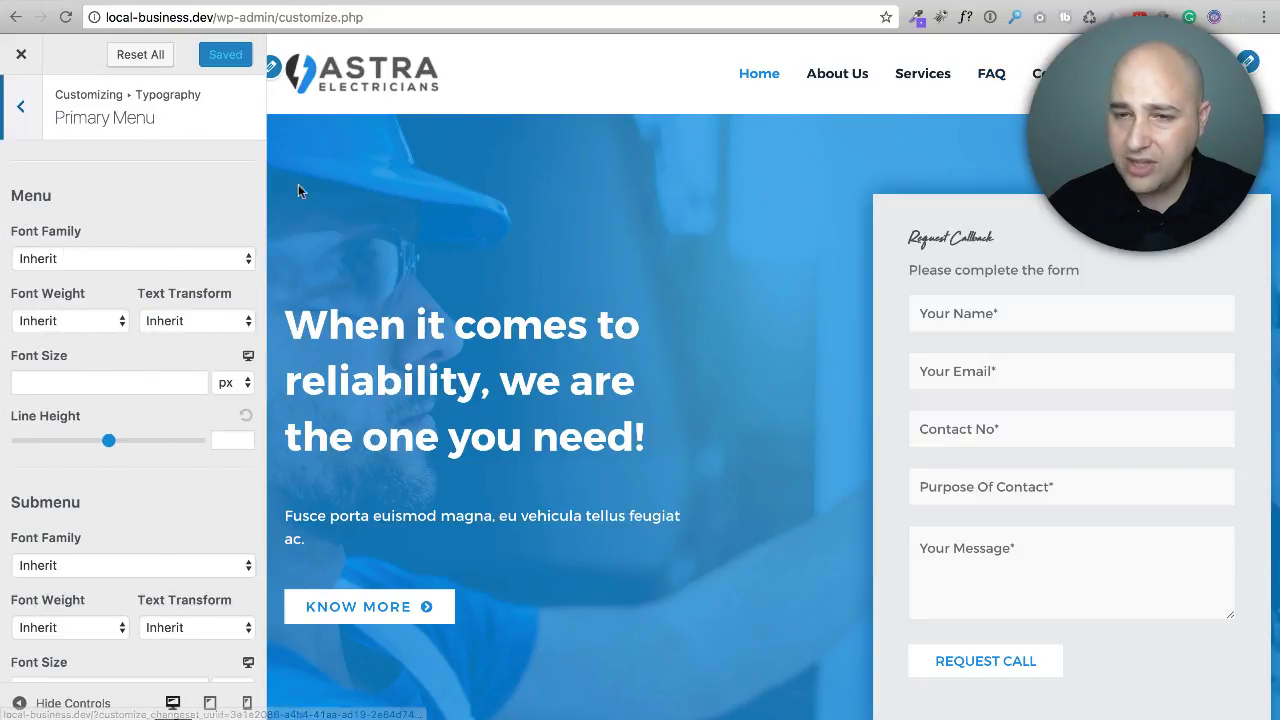
click(130, 259)
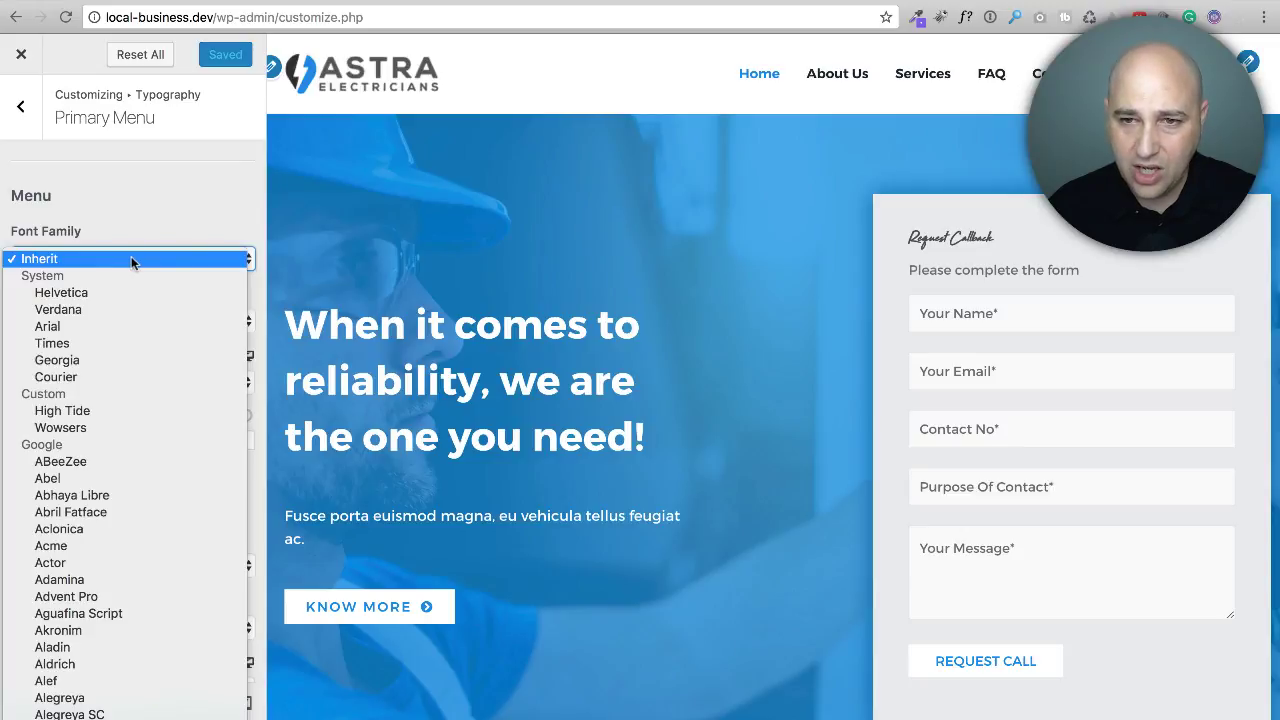
click(113, 428)
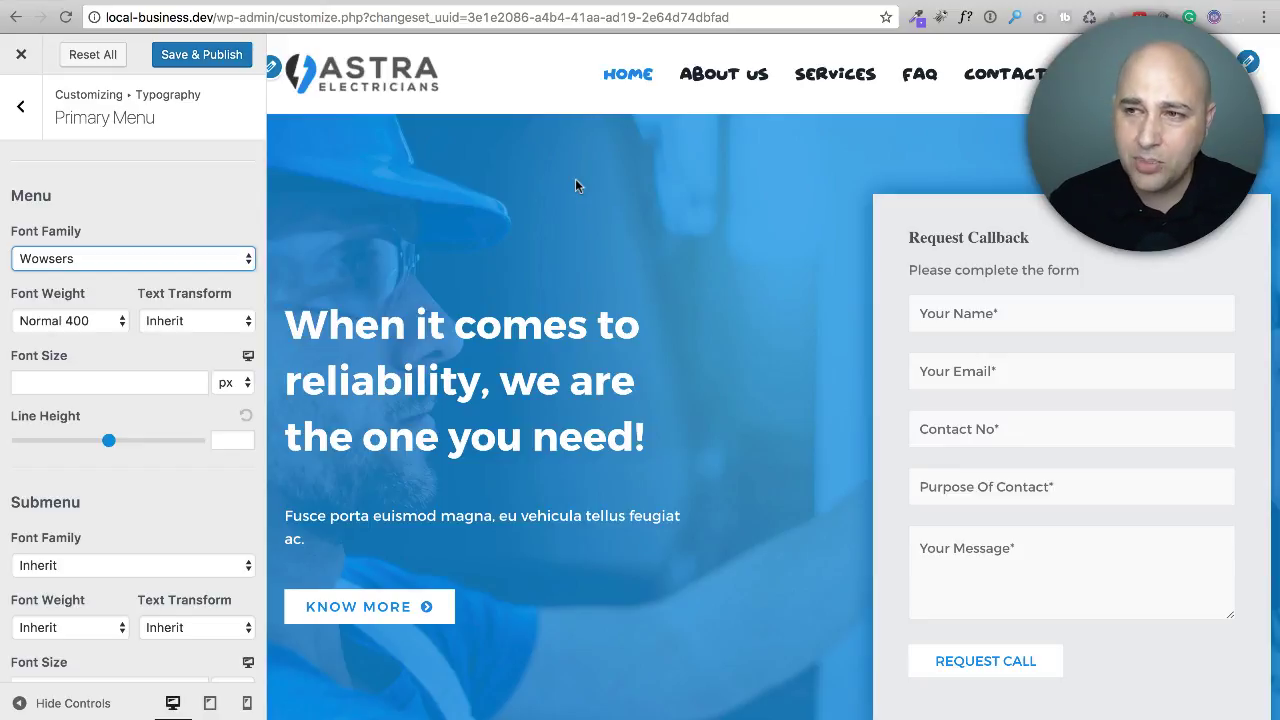
Try High Tide at Semi-Bold 600 for the menu, then switch back to Wowsers
click(93, 262)
click(104, 243)
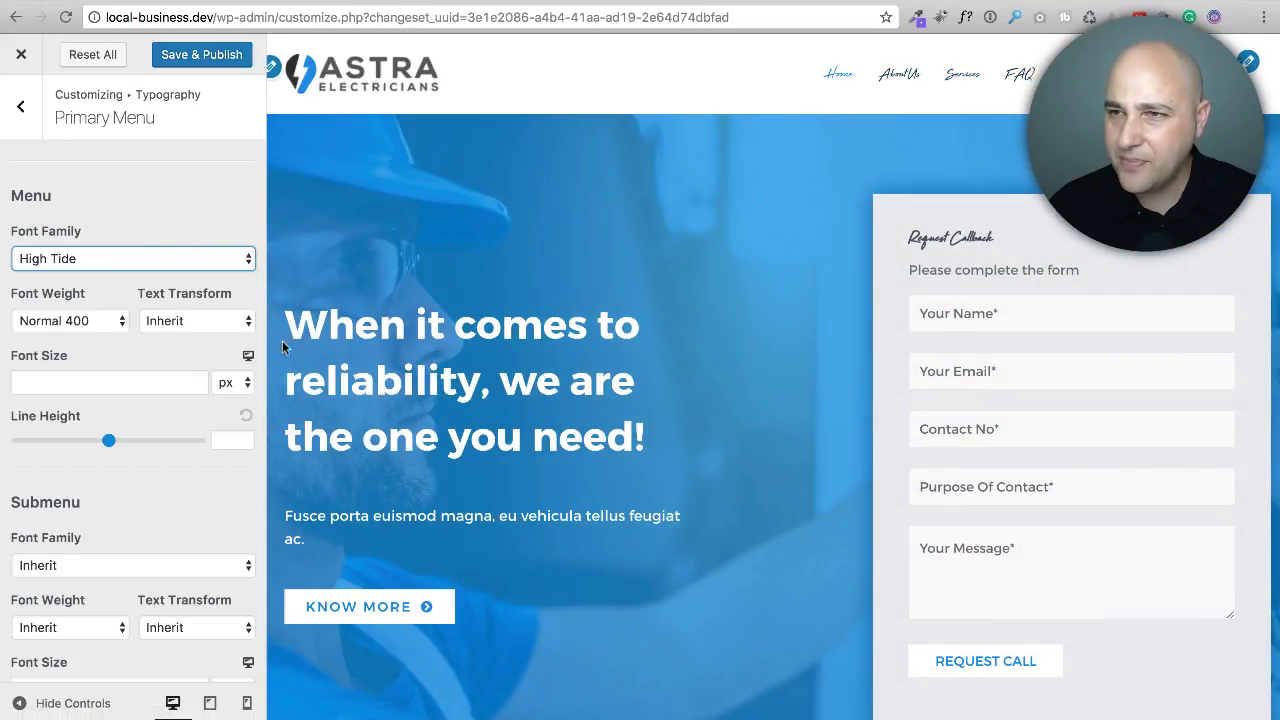
click(86, 323)
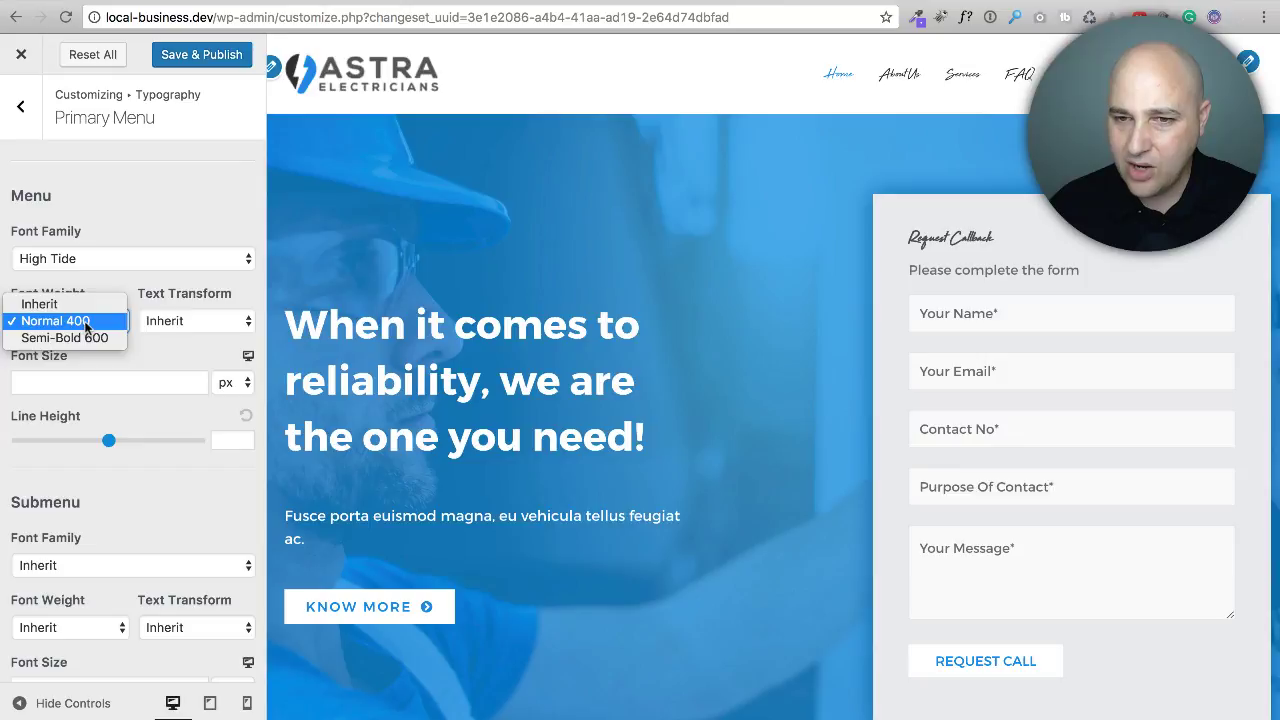
click(95, 338)
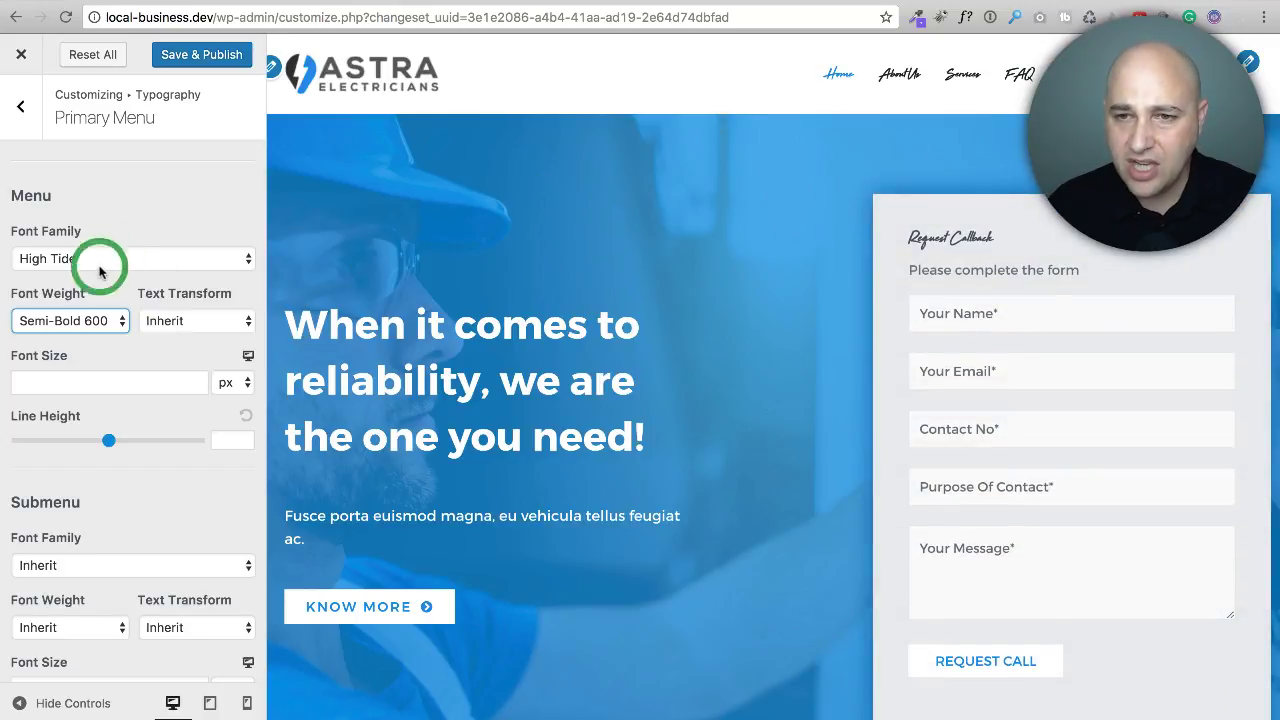
click(99, 262)
click(106, 274)
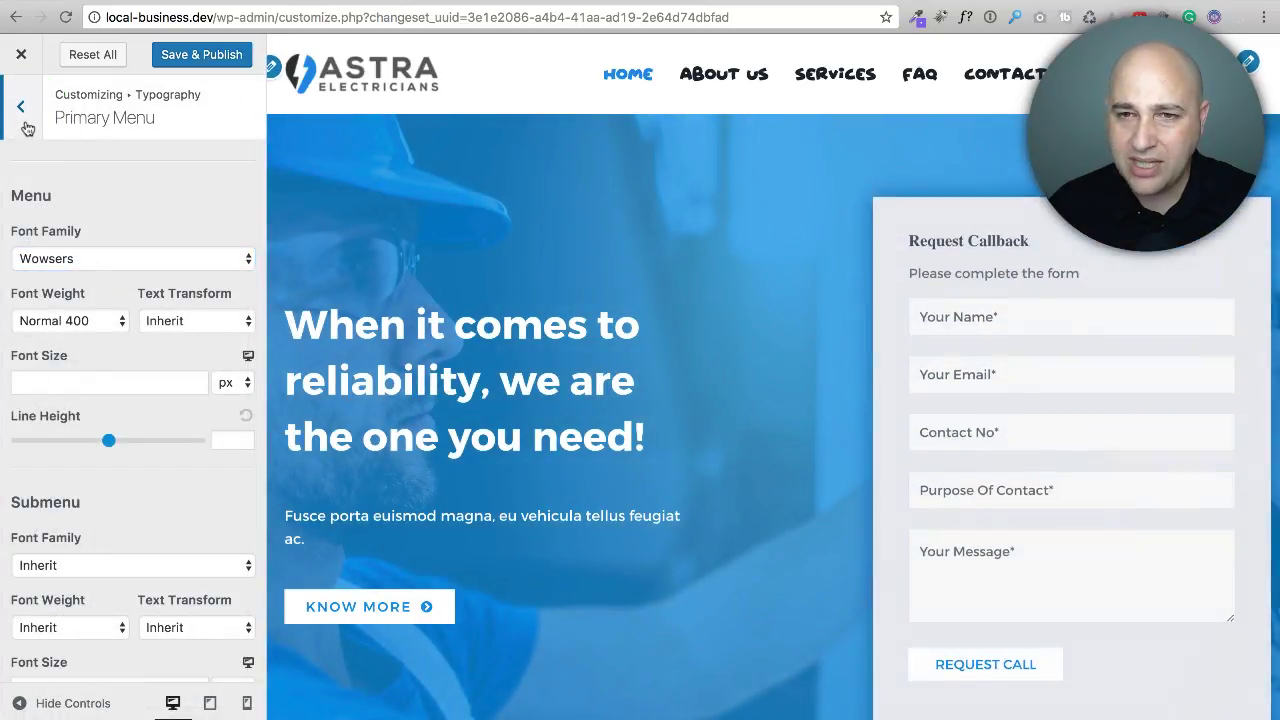
click(22, 108)
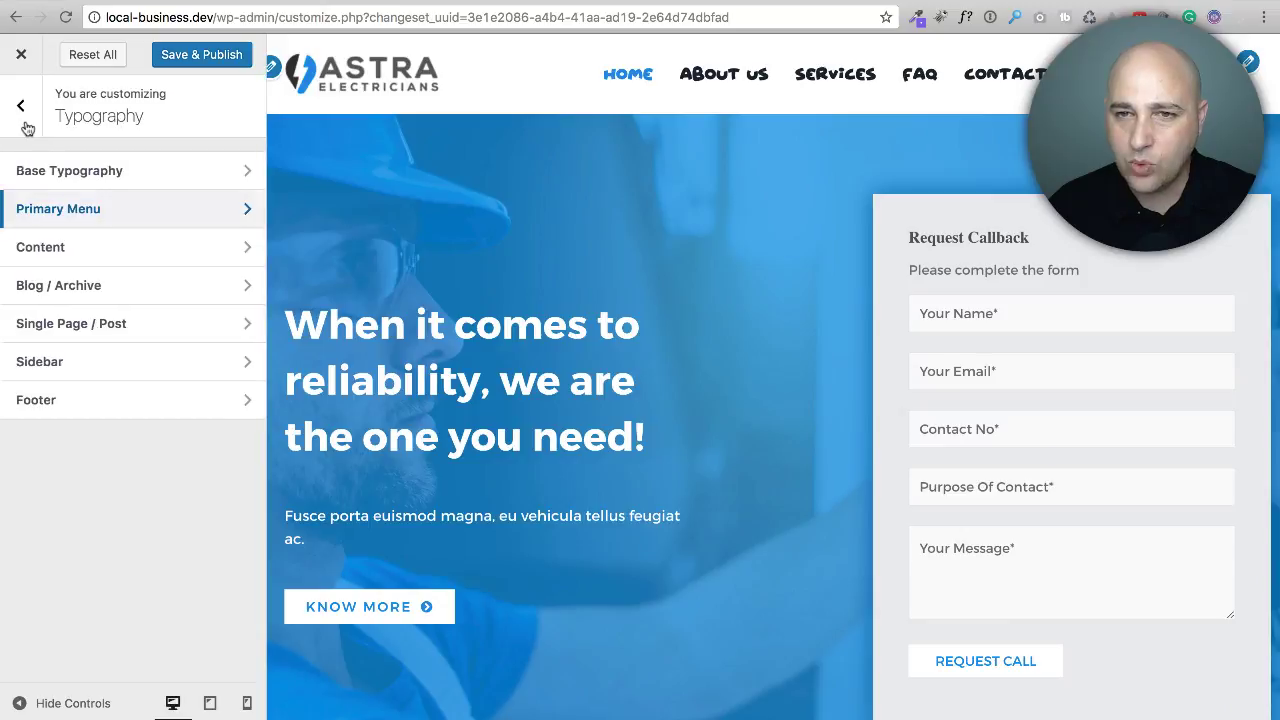
Check Base Typography, then open Content headings and scroll to Heading 5 (18 px) and Heading 6 (15 px)
click(83, 172)
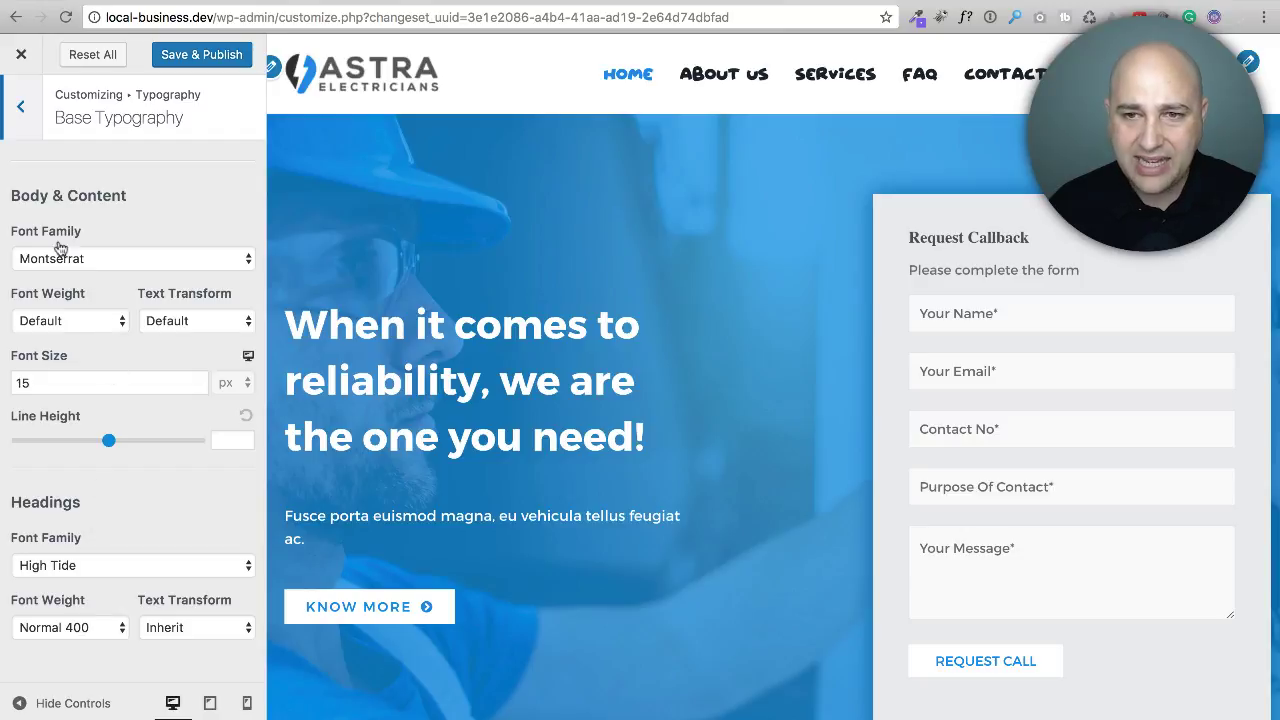
click(32, 133)
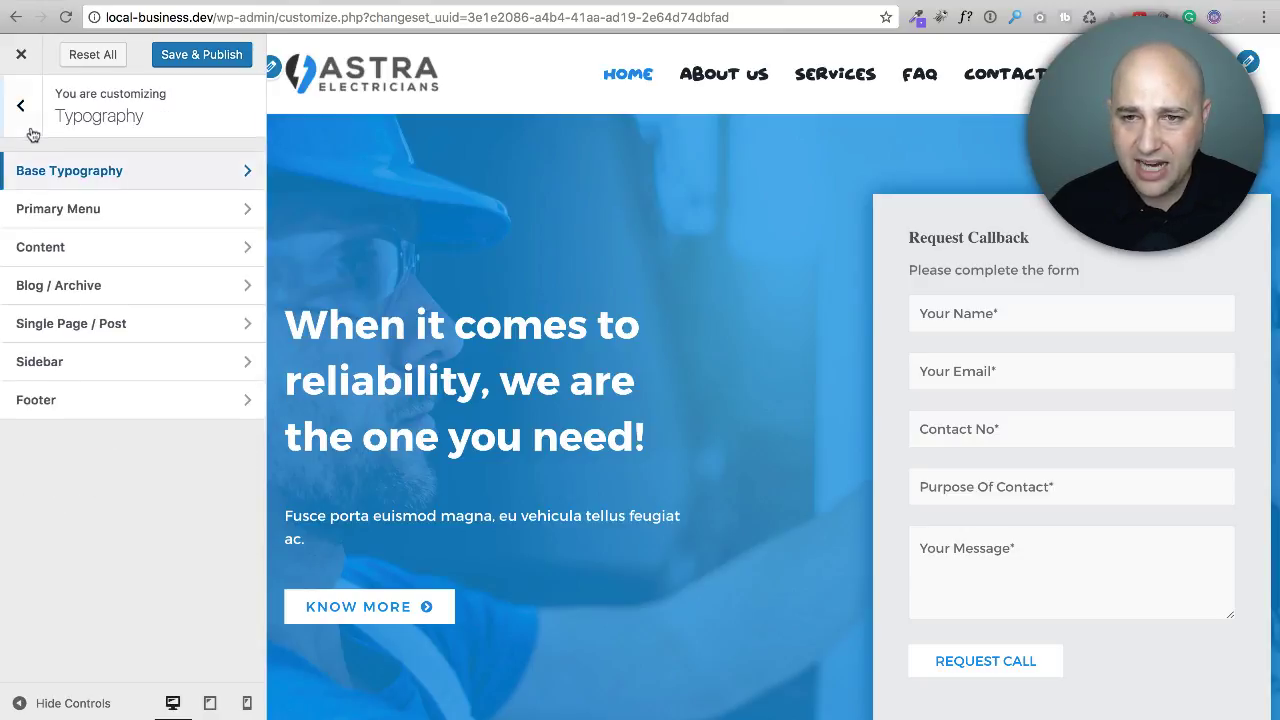
click(46, 257)
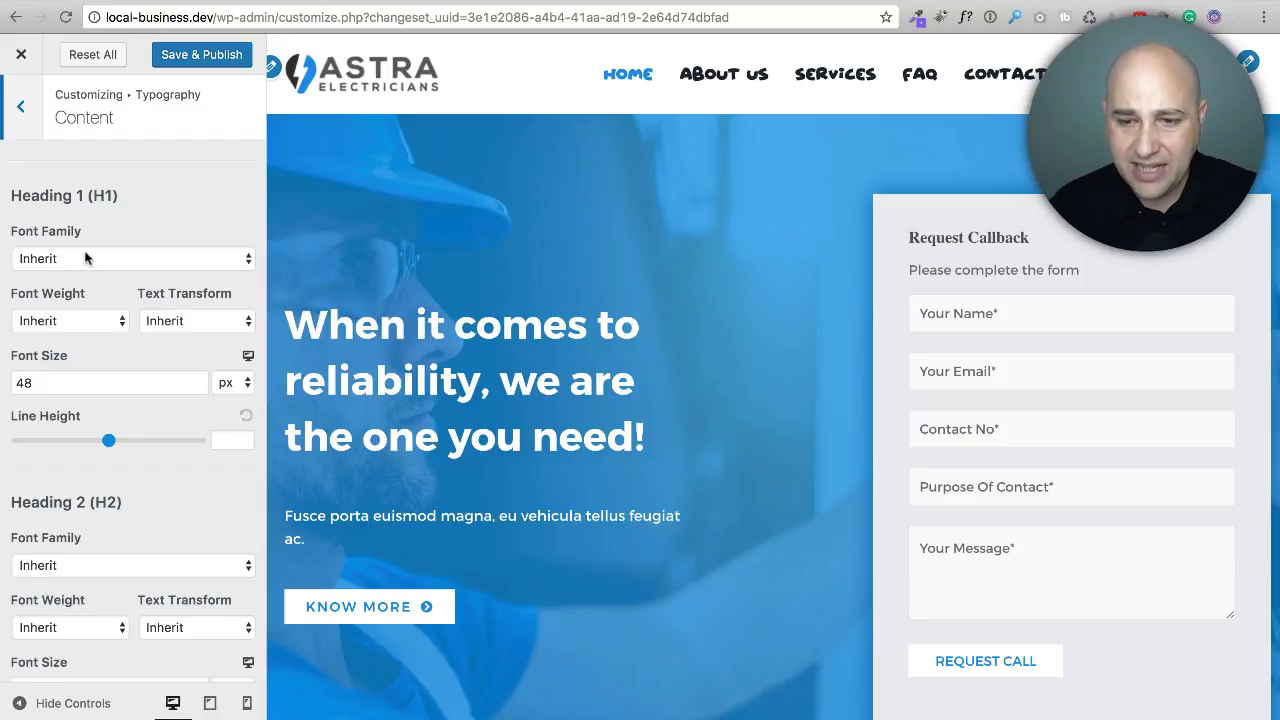
scroll(86, 260, down, 10)
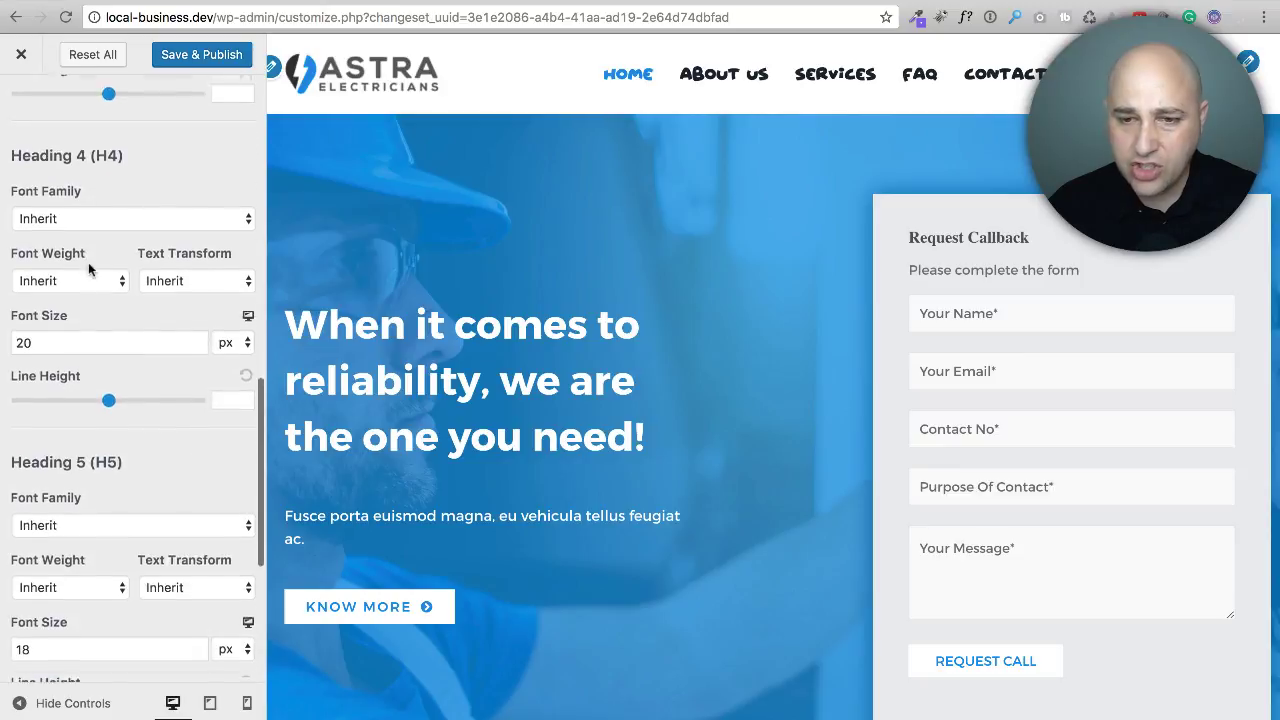
scroll(88, 262, down, 5)
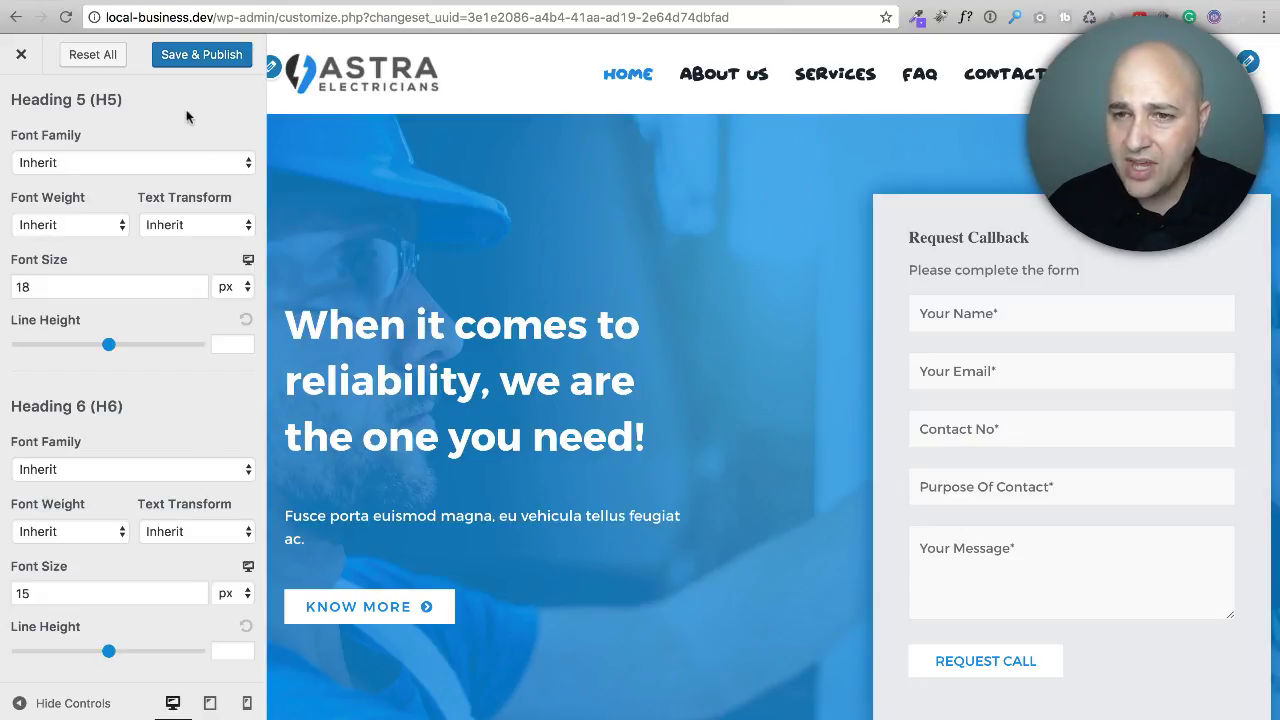
Set the Heading 6 font to High Tide at 30 px
click(175, 470)
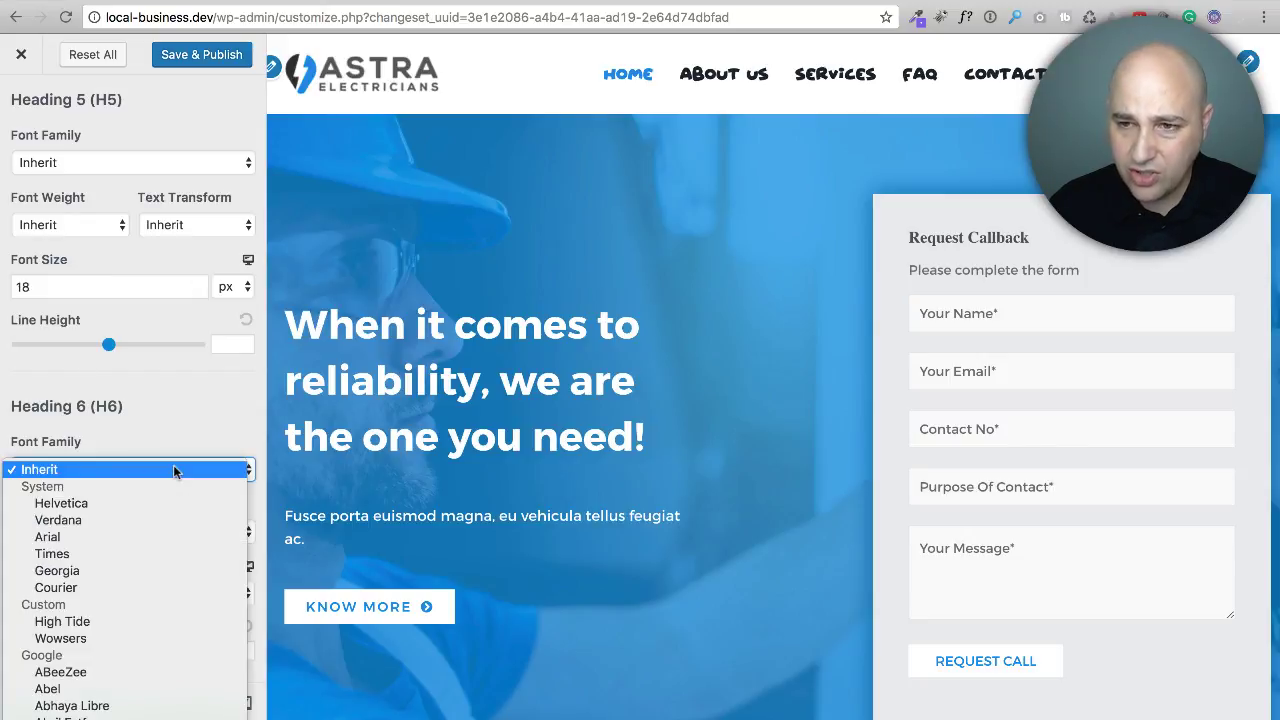
click(157, 621)
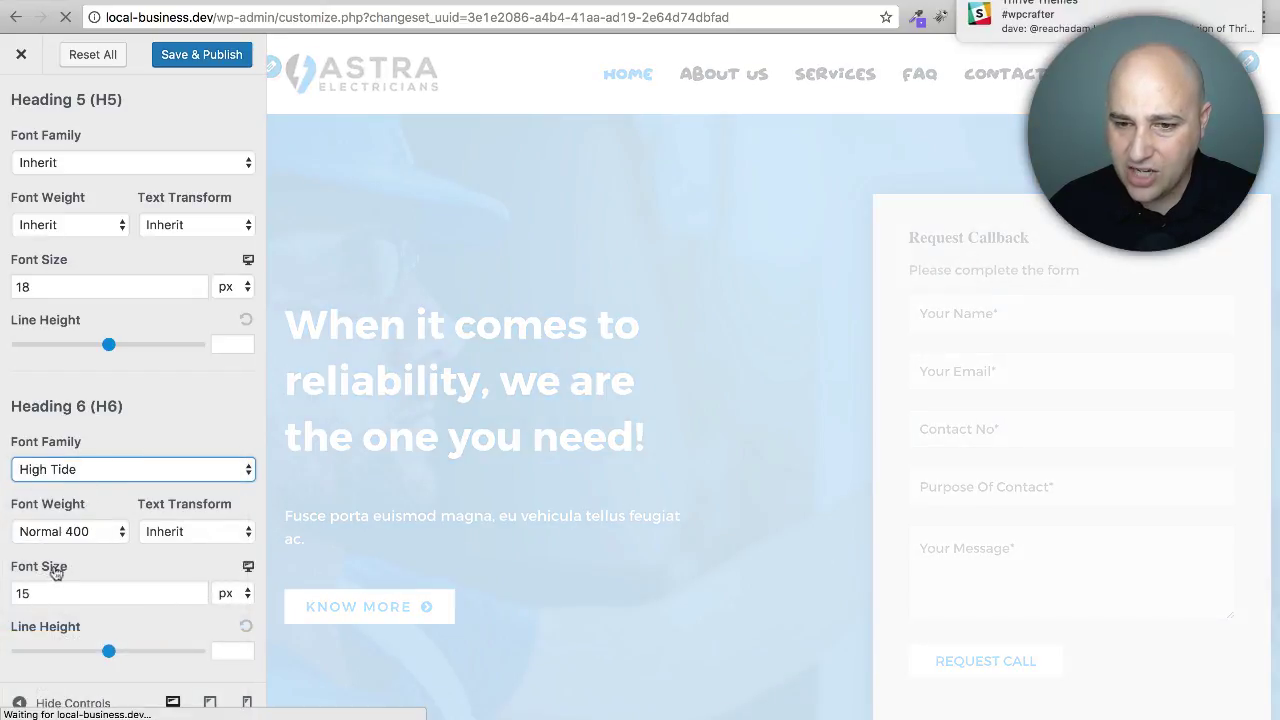
click(199, 591)
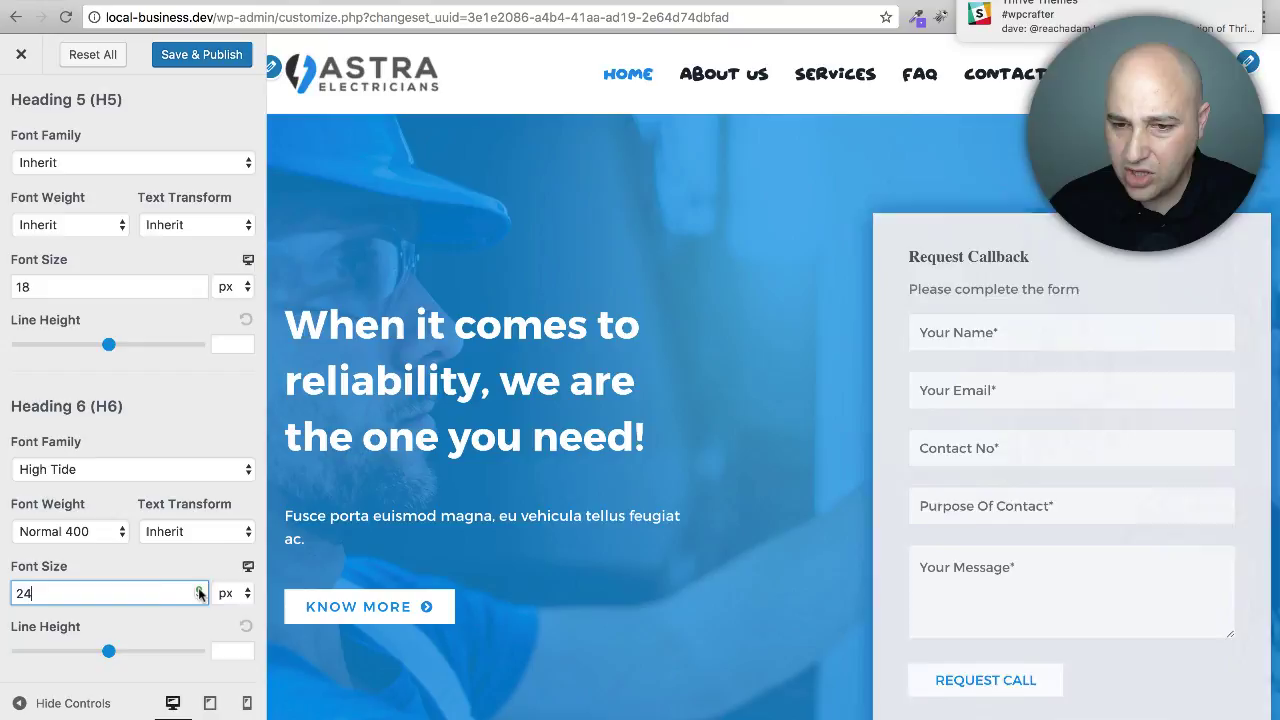
click(199, 591)
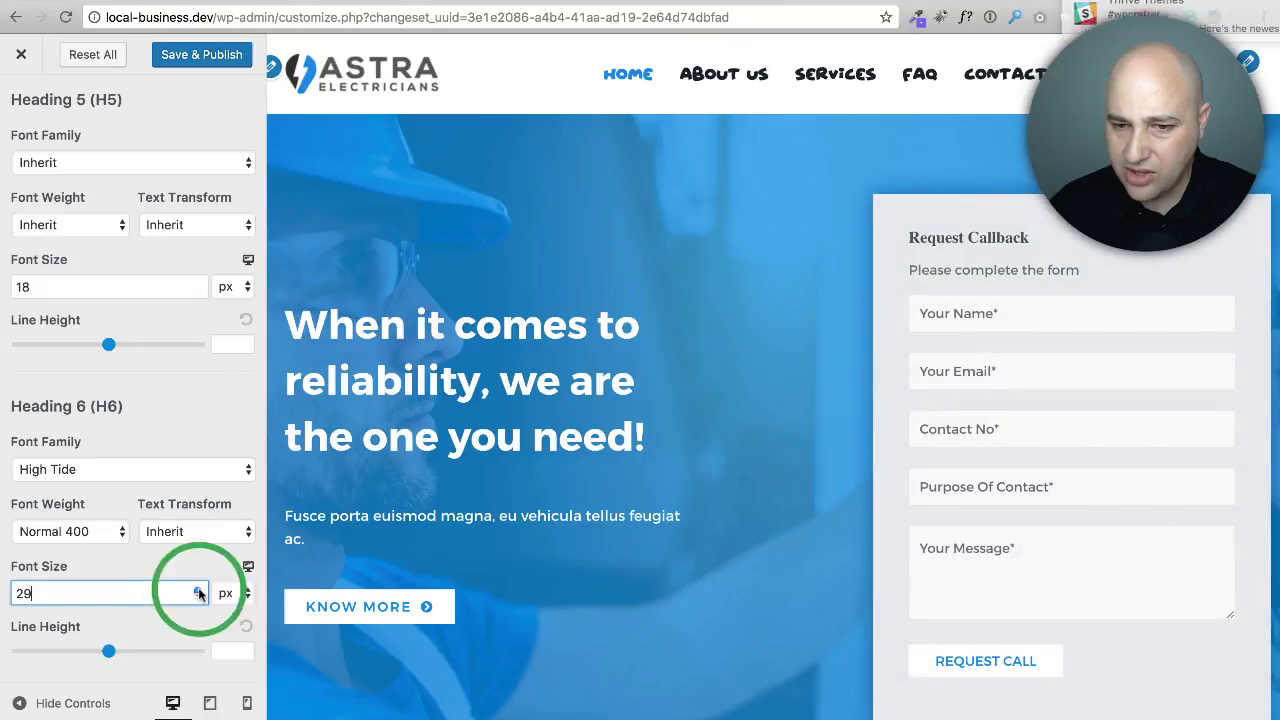
click(199, 591)
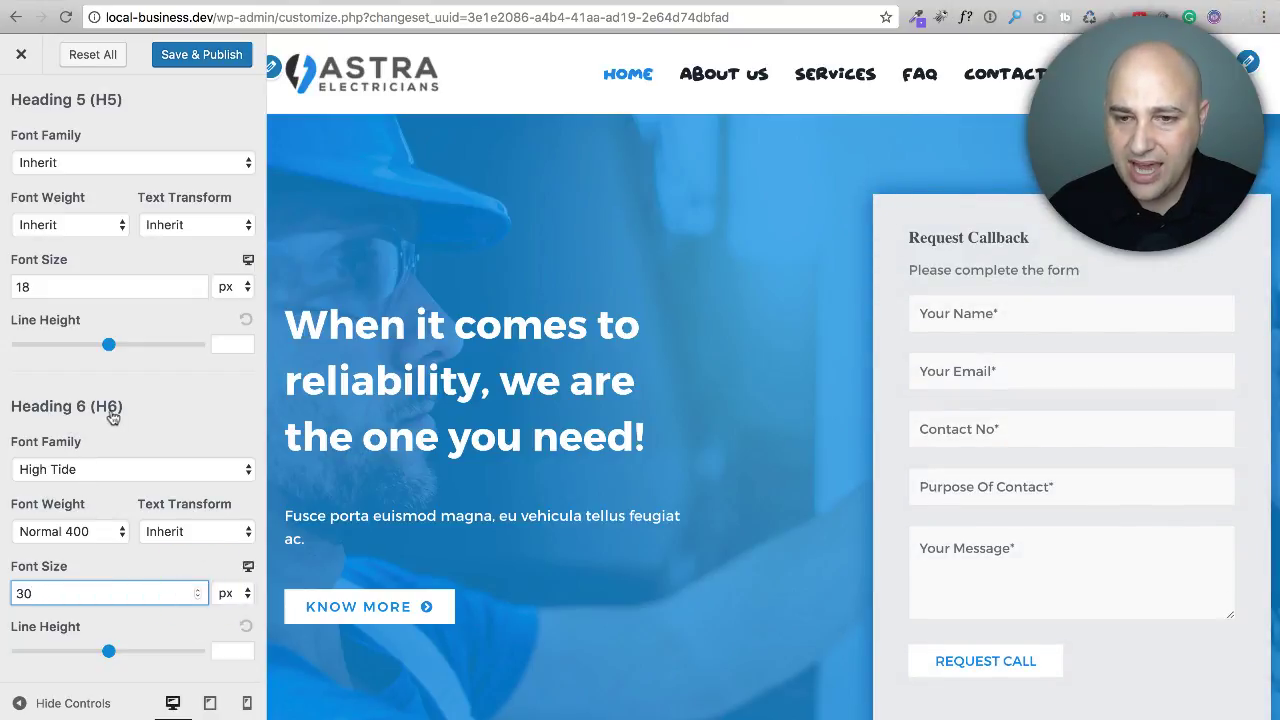
Set the Heading 5 font to Wowsers at 25 px and publish the typography changes
scroll(117, 417, up, 2)
click(94, 281)
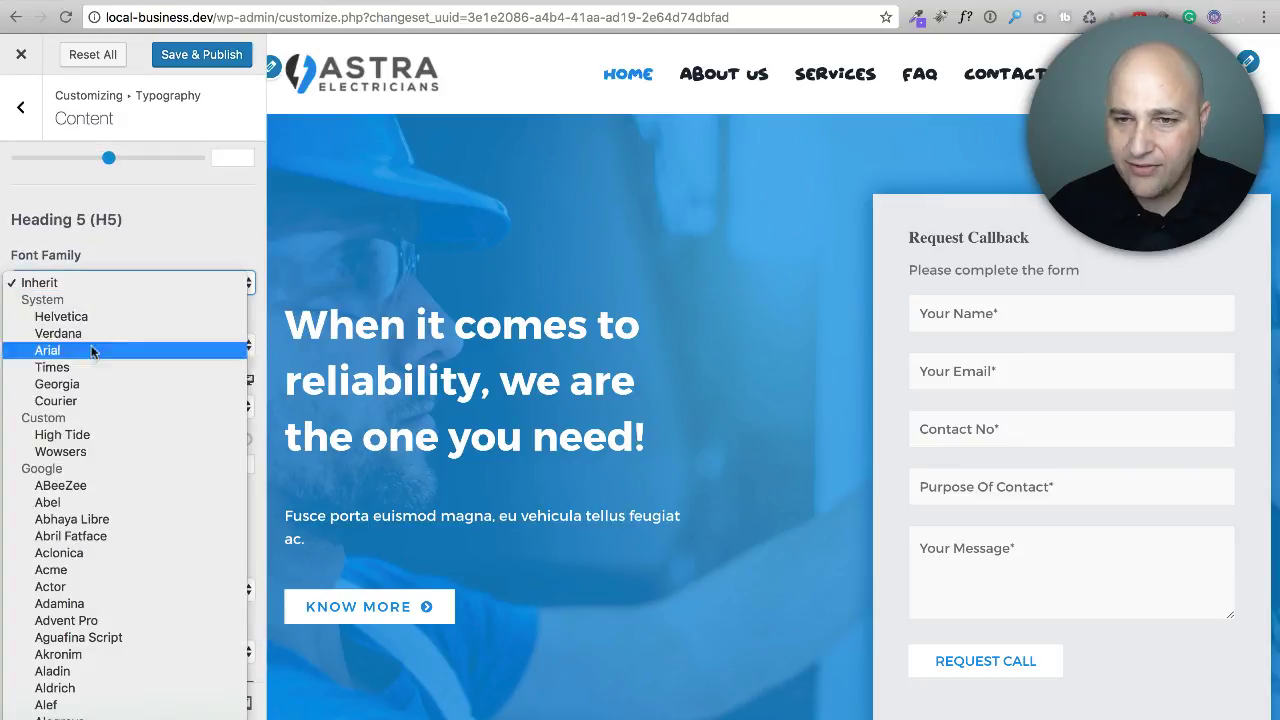
click(99, 452)
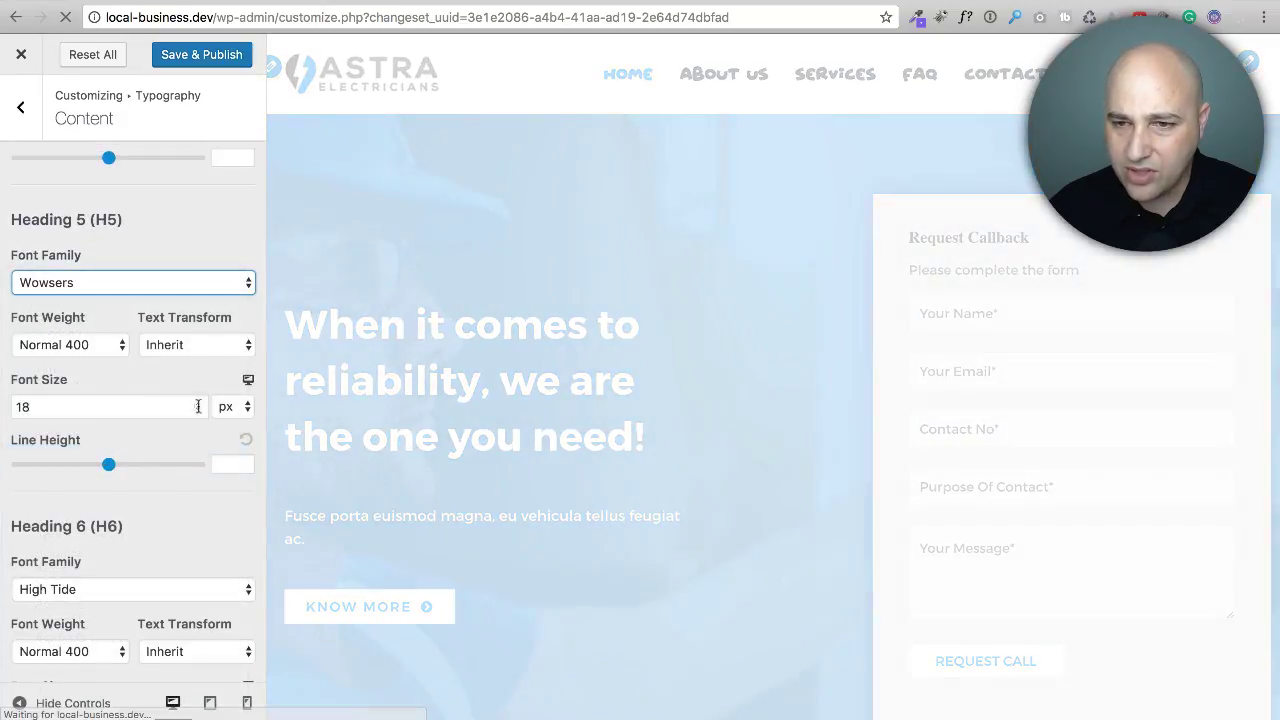
click(199, 403)
click(199, 403)
click(199, 403)
click(199, 403)
click(199, 403)
click(199, 403)
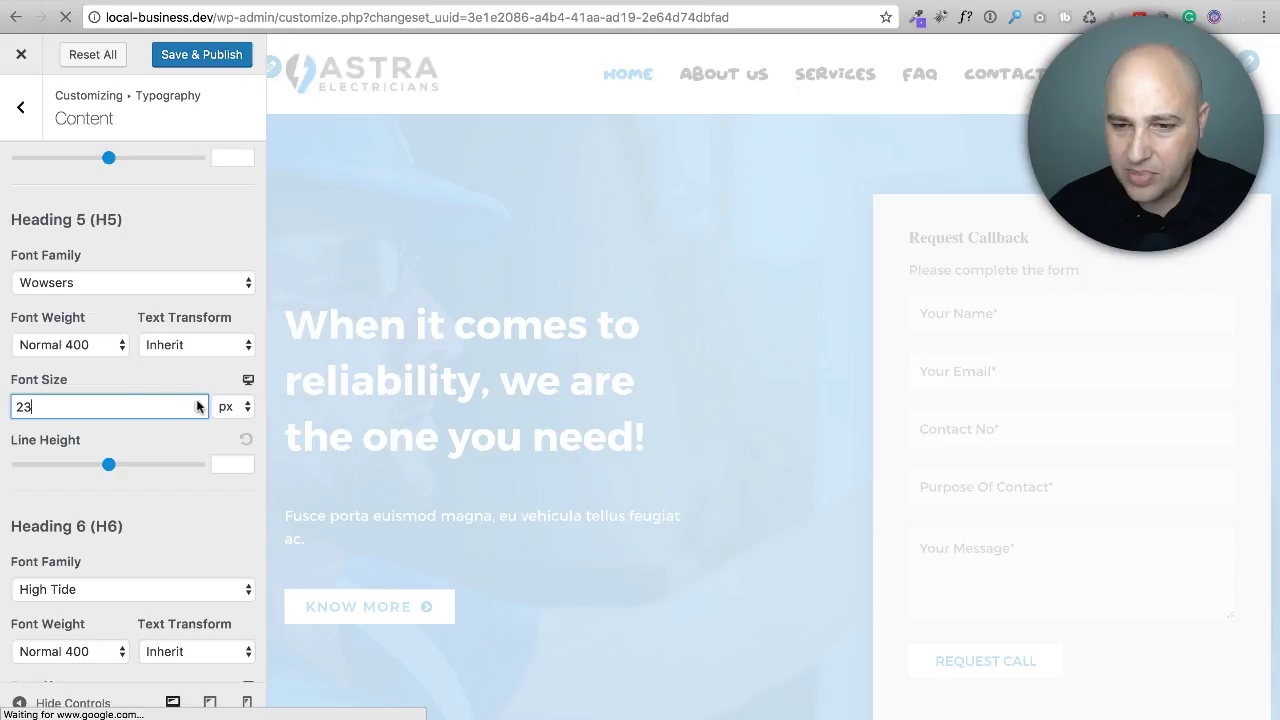
click(198, 402)
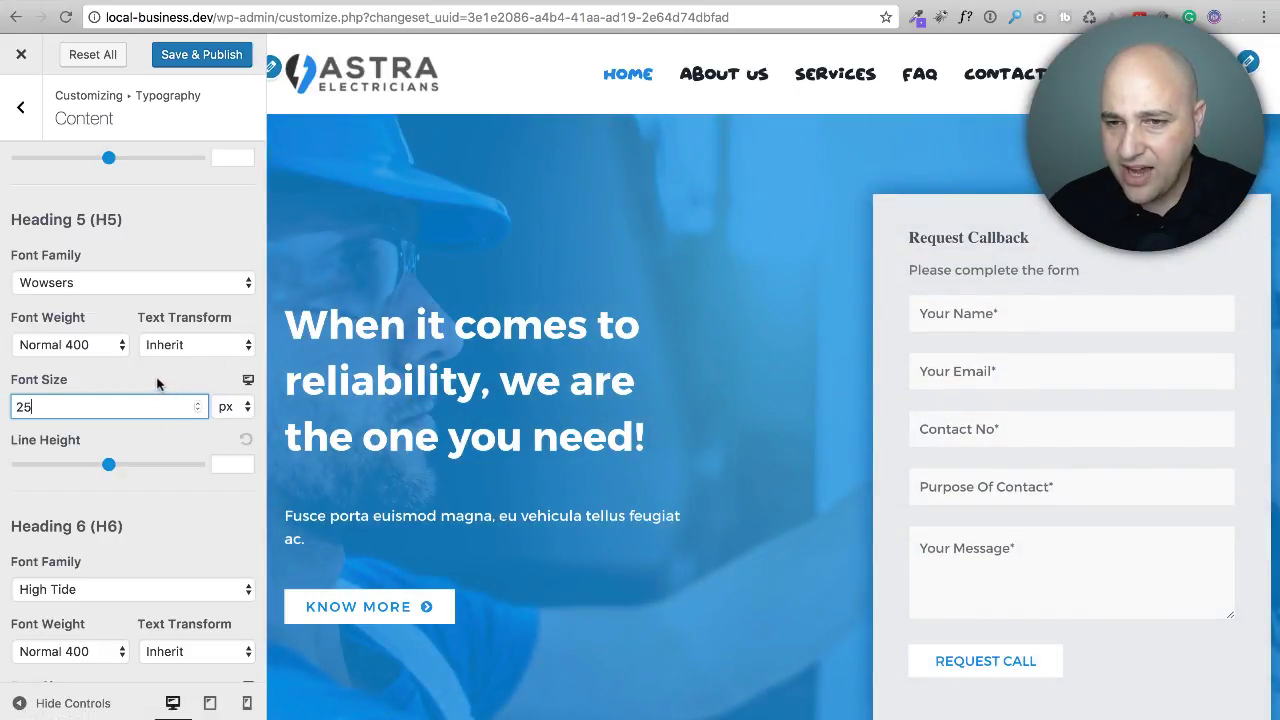
click(191, 53)
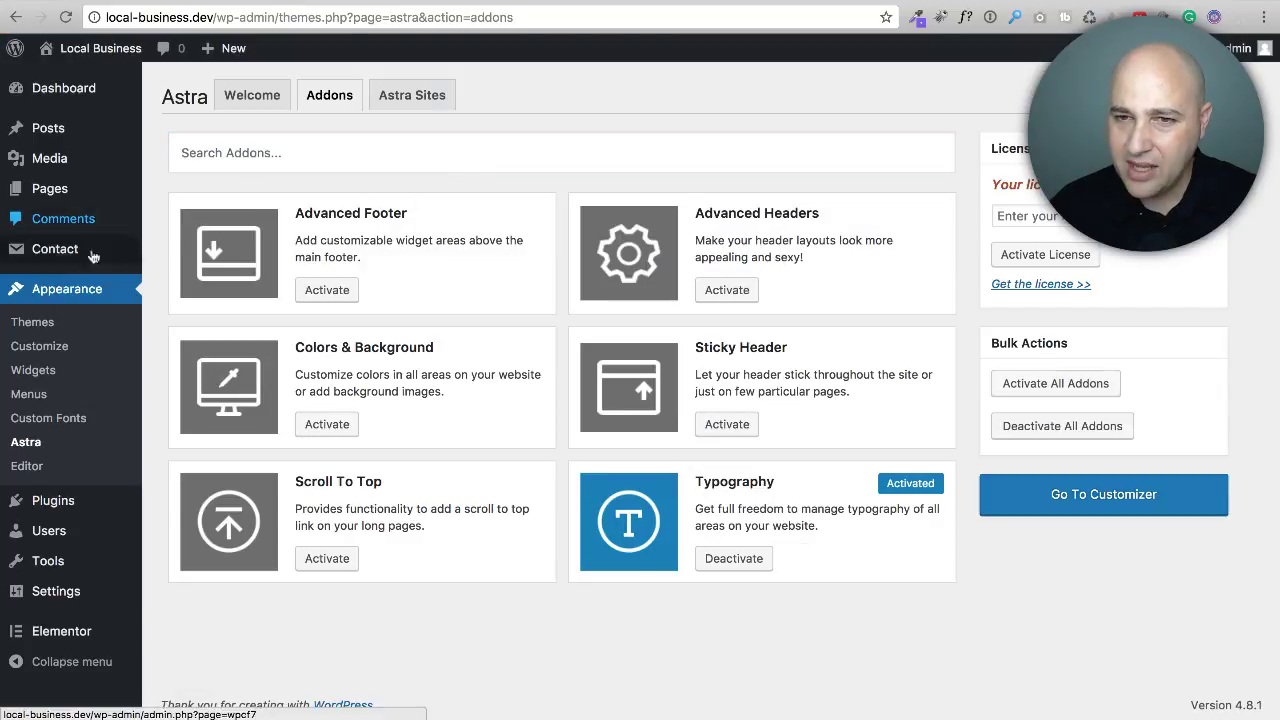
Open the Home — Front Page from All Pages in the Elementor editor
click(55, 192)
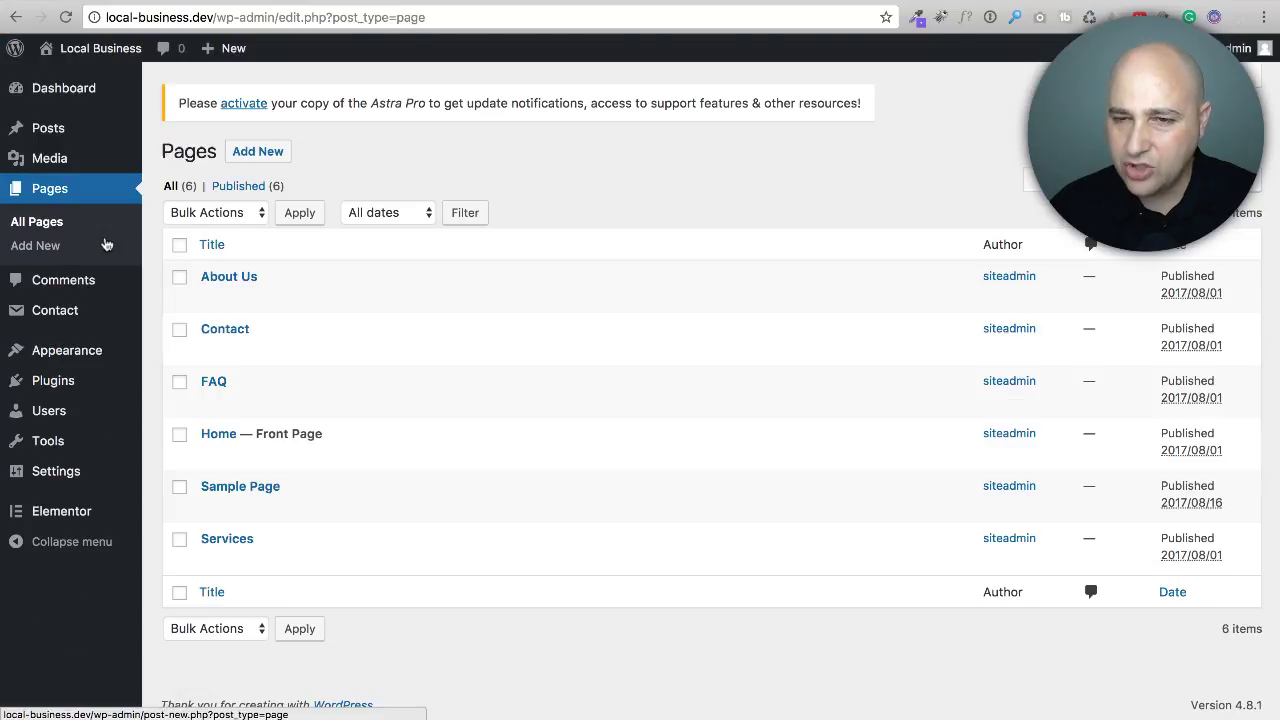
mouse_move(214, 434)
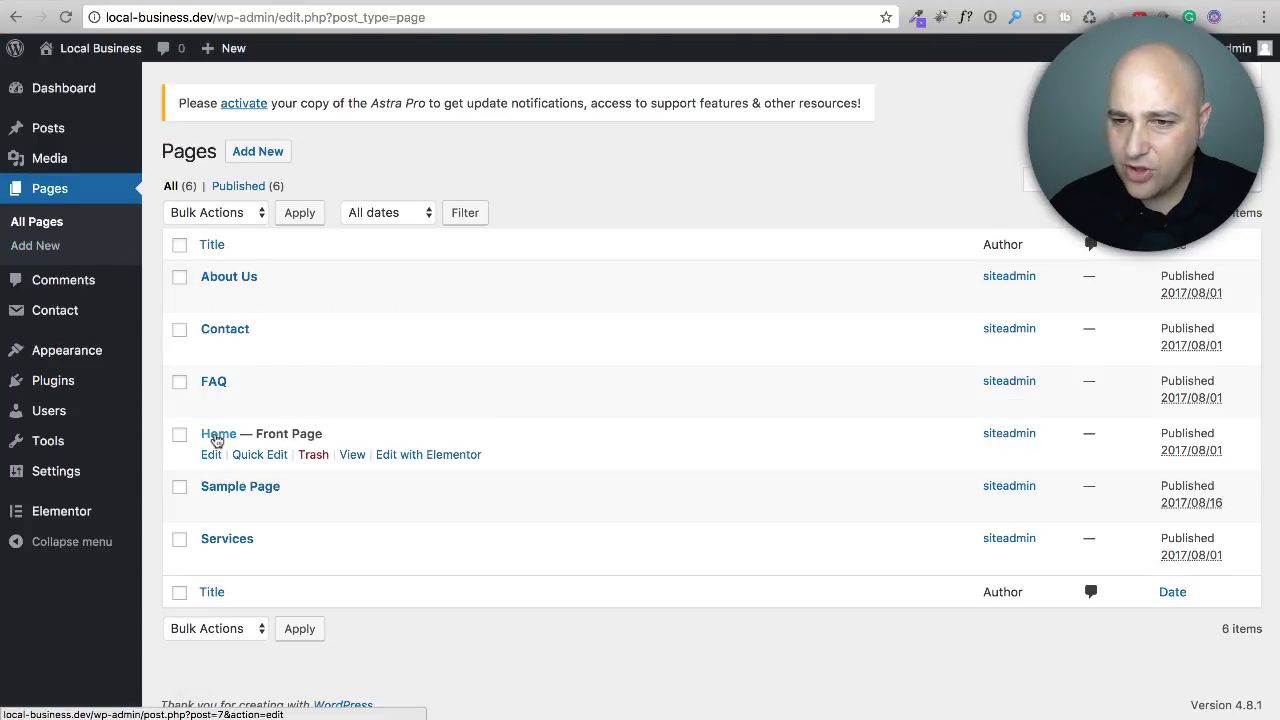
click(423, 456)
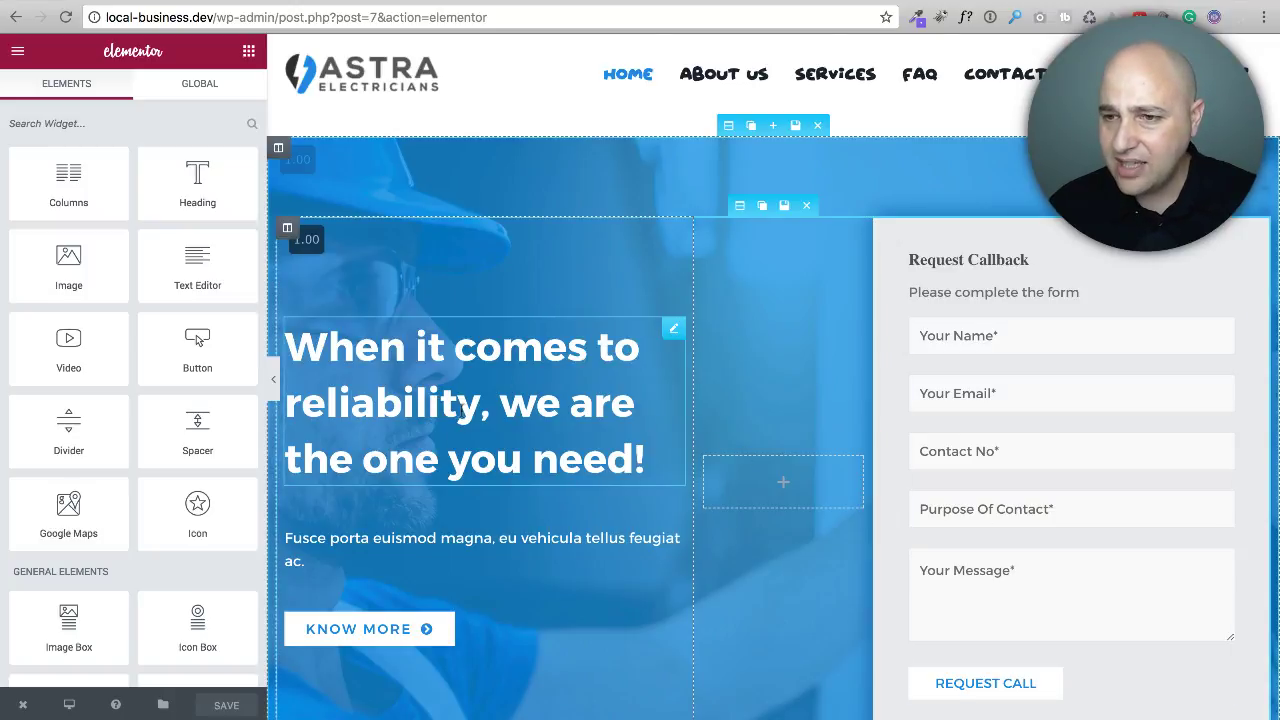
Reset the hero heading's Typography font family to Default
click(462, 408)
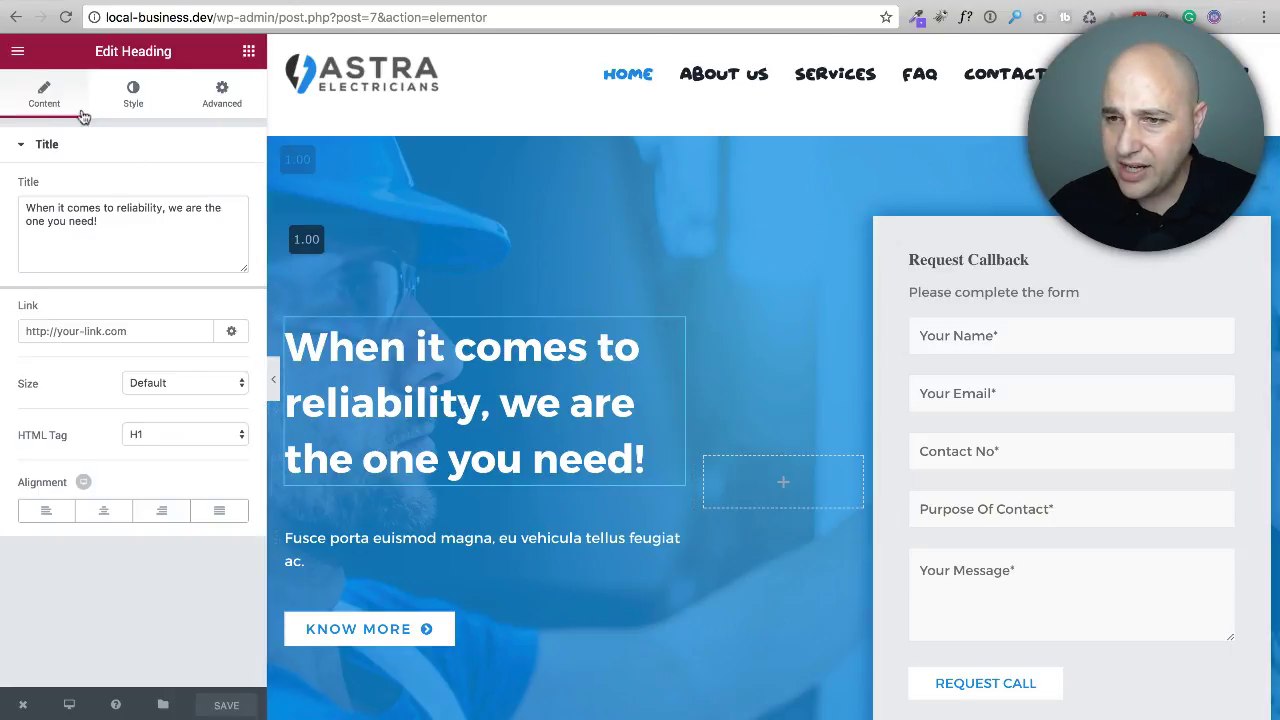
click(134, 95)
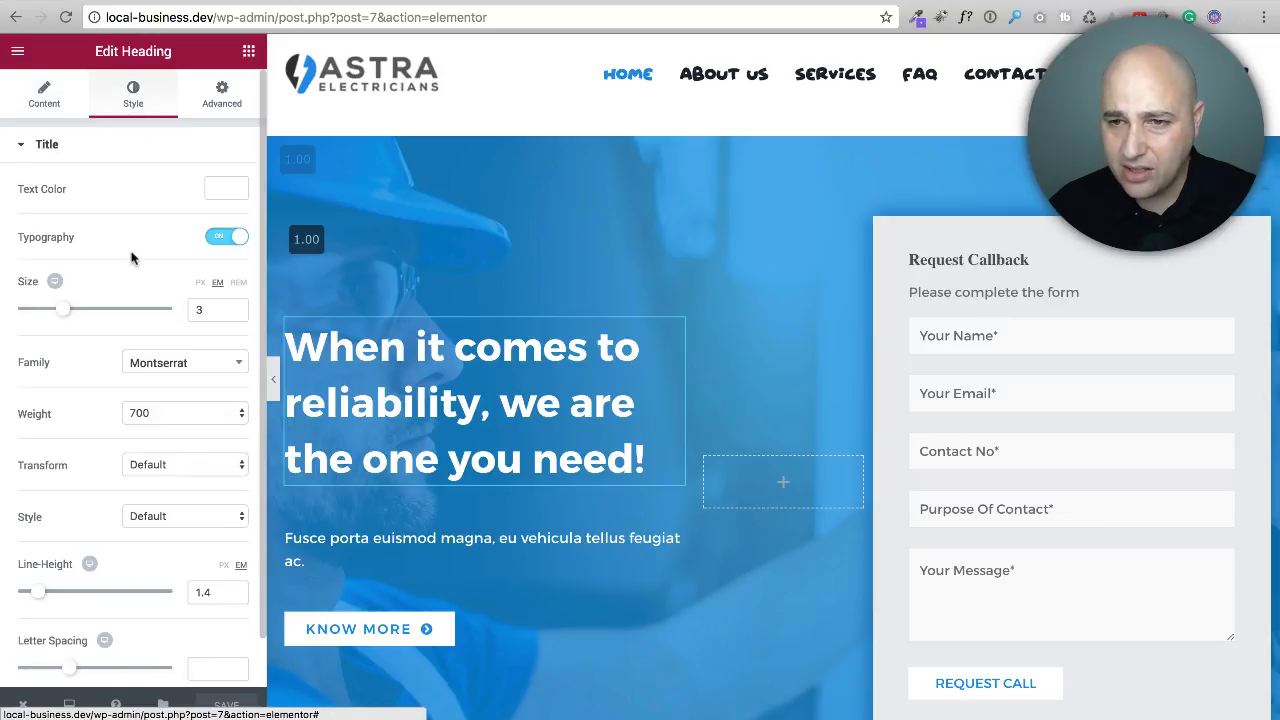
scroll(130, 260, down, 1)
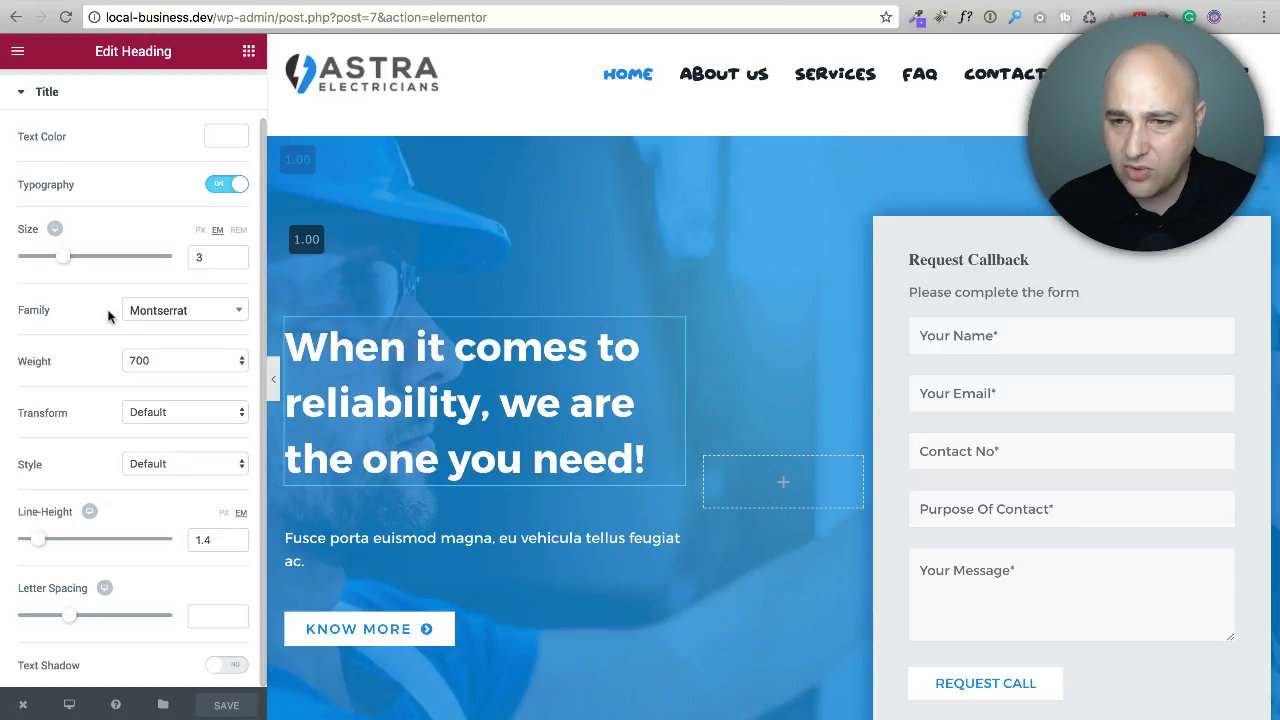
click(150, 316)
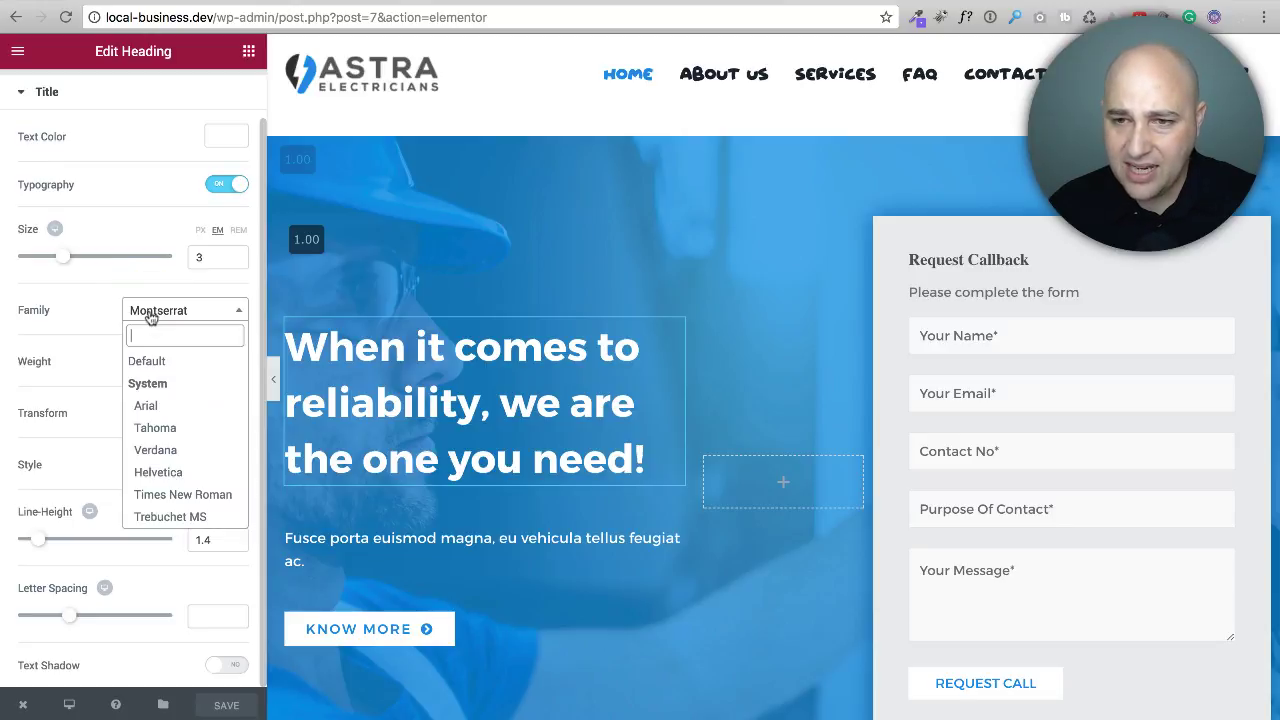
click(157, 364)
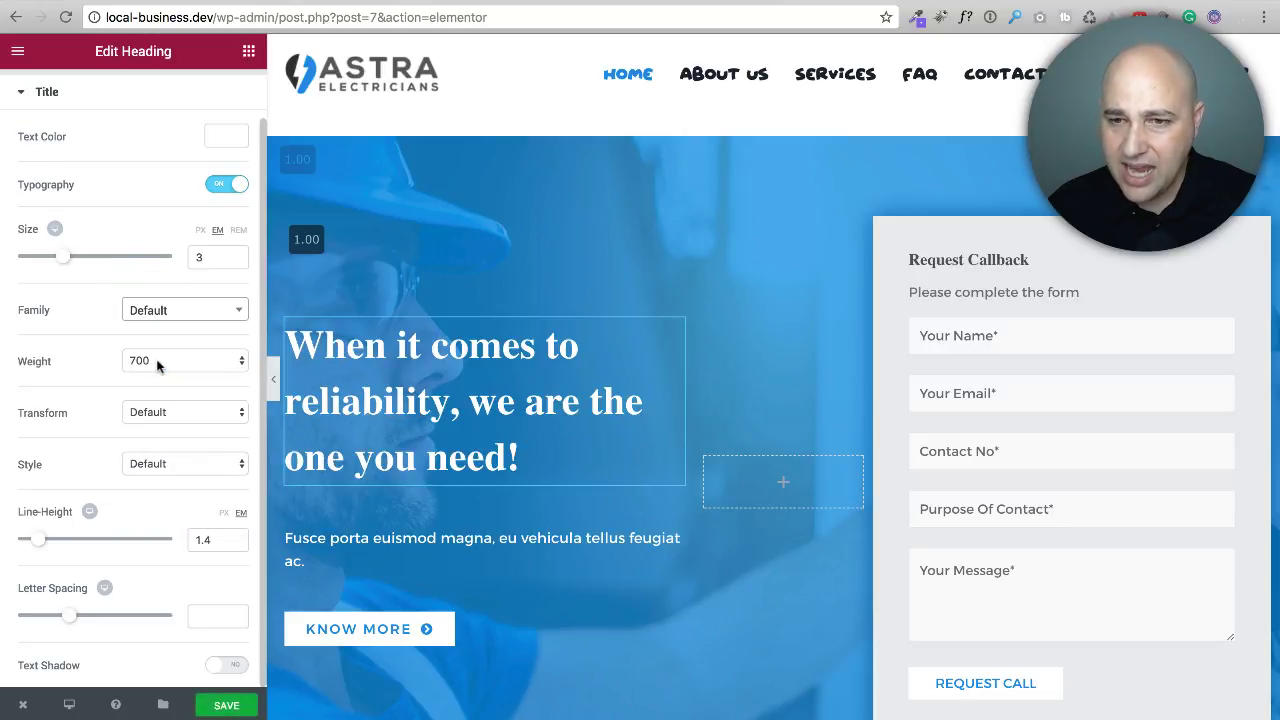
scroll(157, 366, up, 1)
Change the hero heading's HTML tag from H1 to H5
click(50, 88)
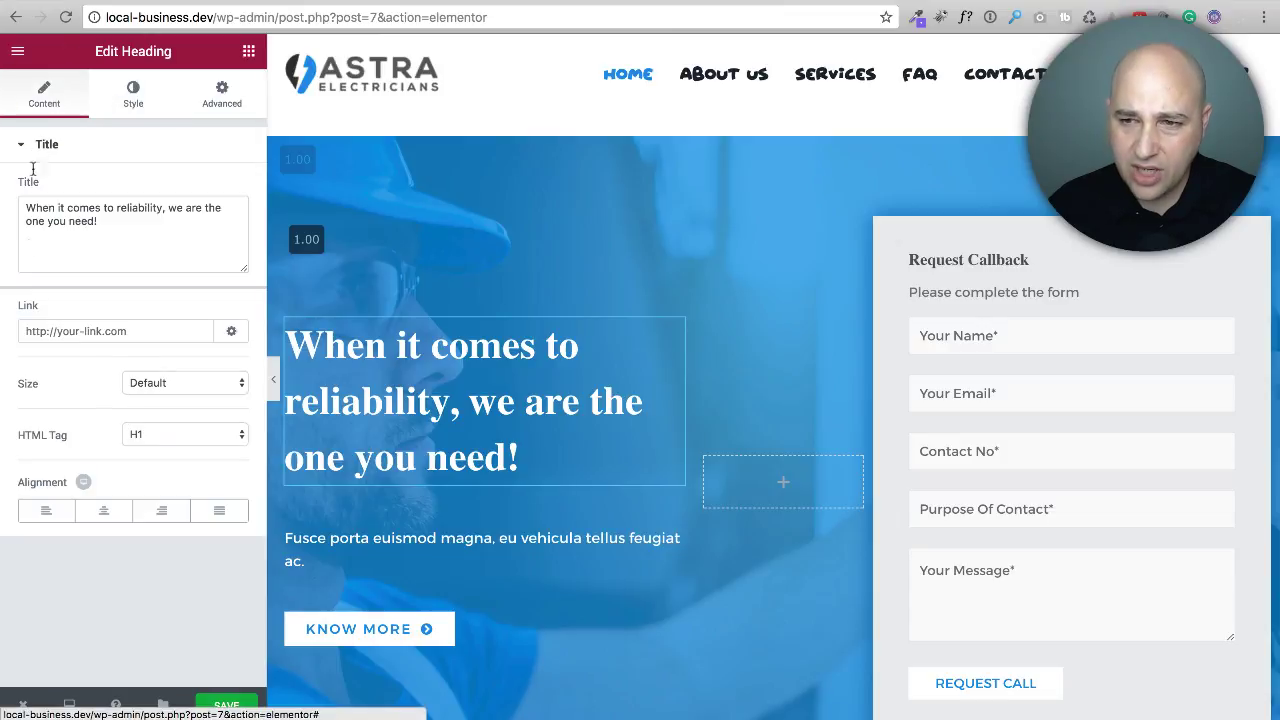
click(164, 436)
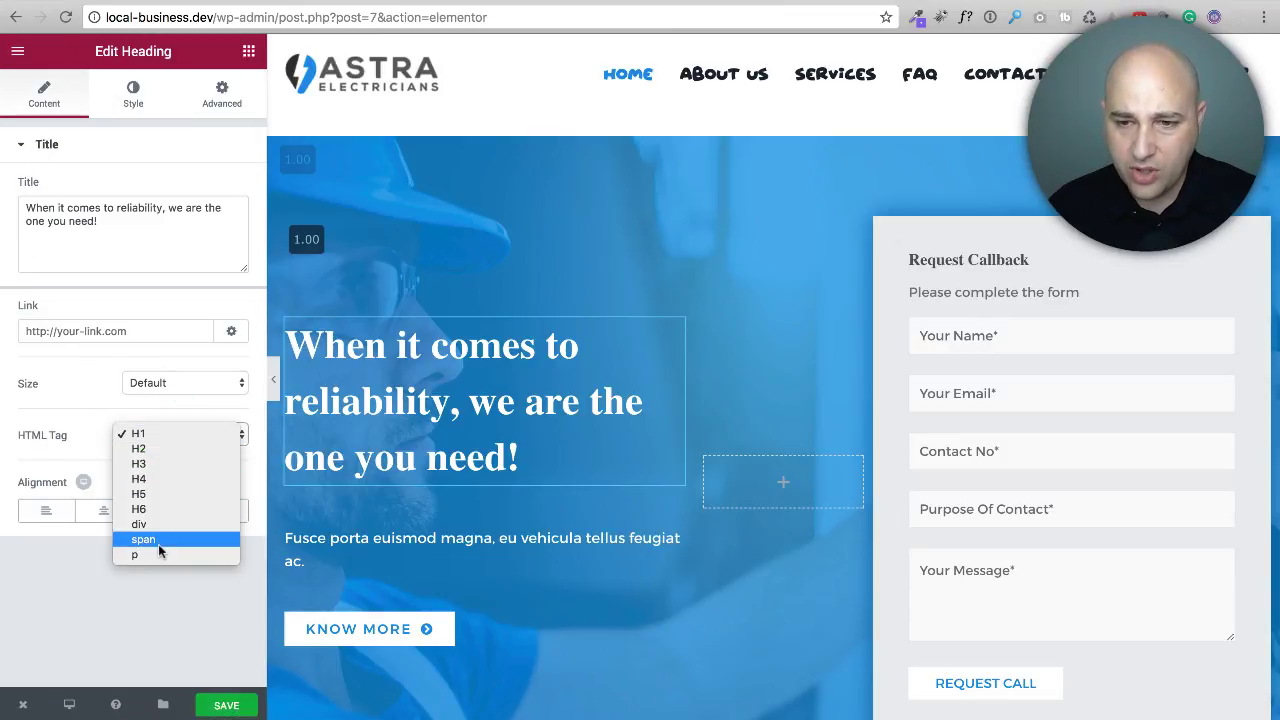
click(162, 432)
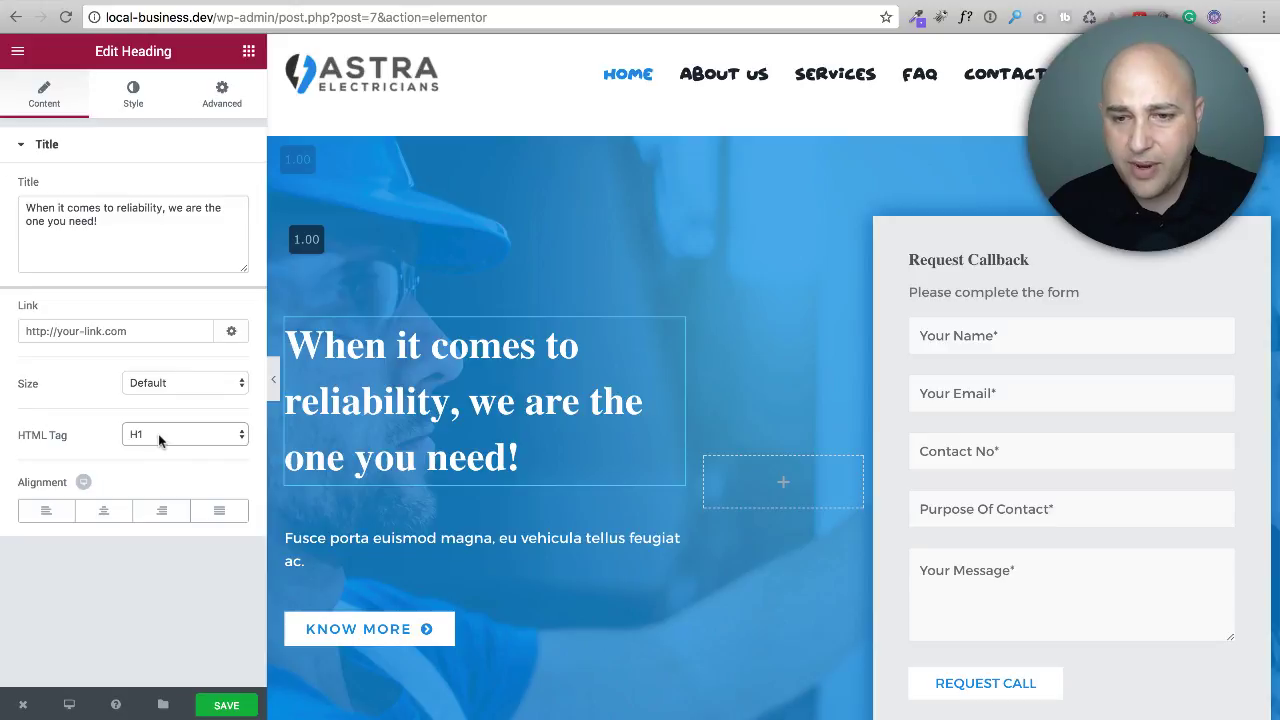
click(158, 437)
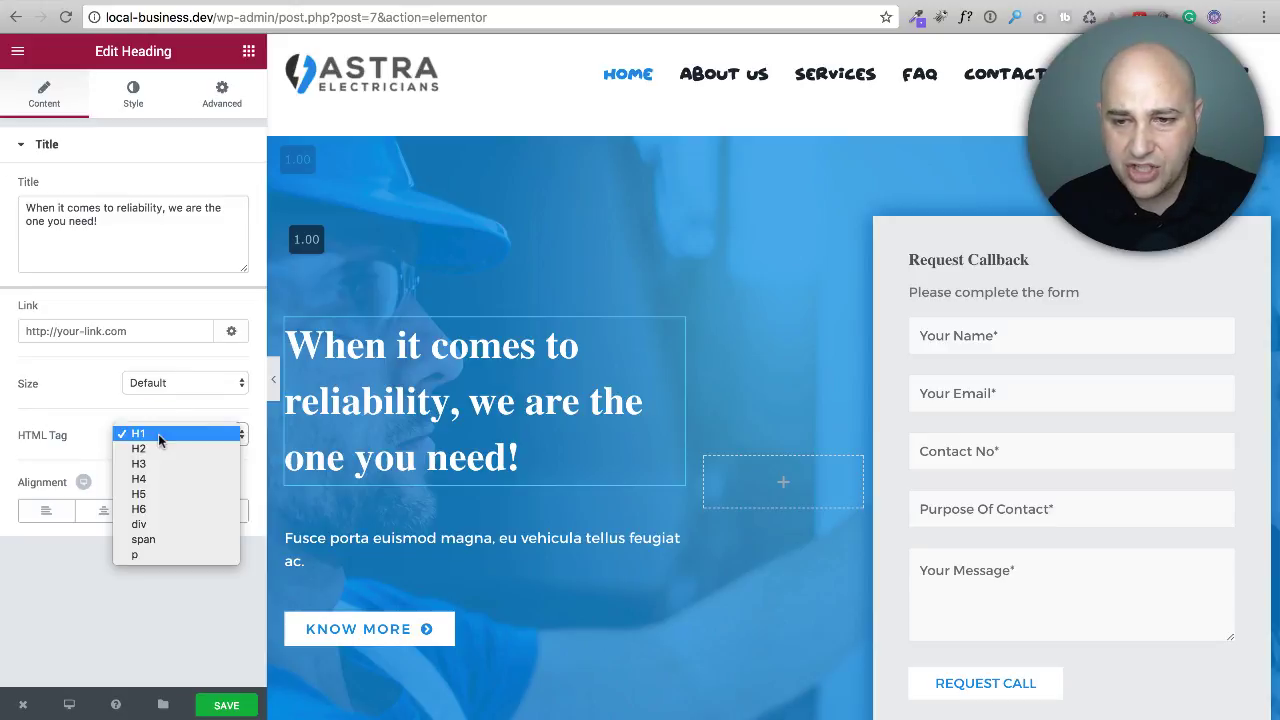
click(161, 494)
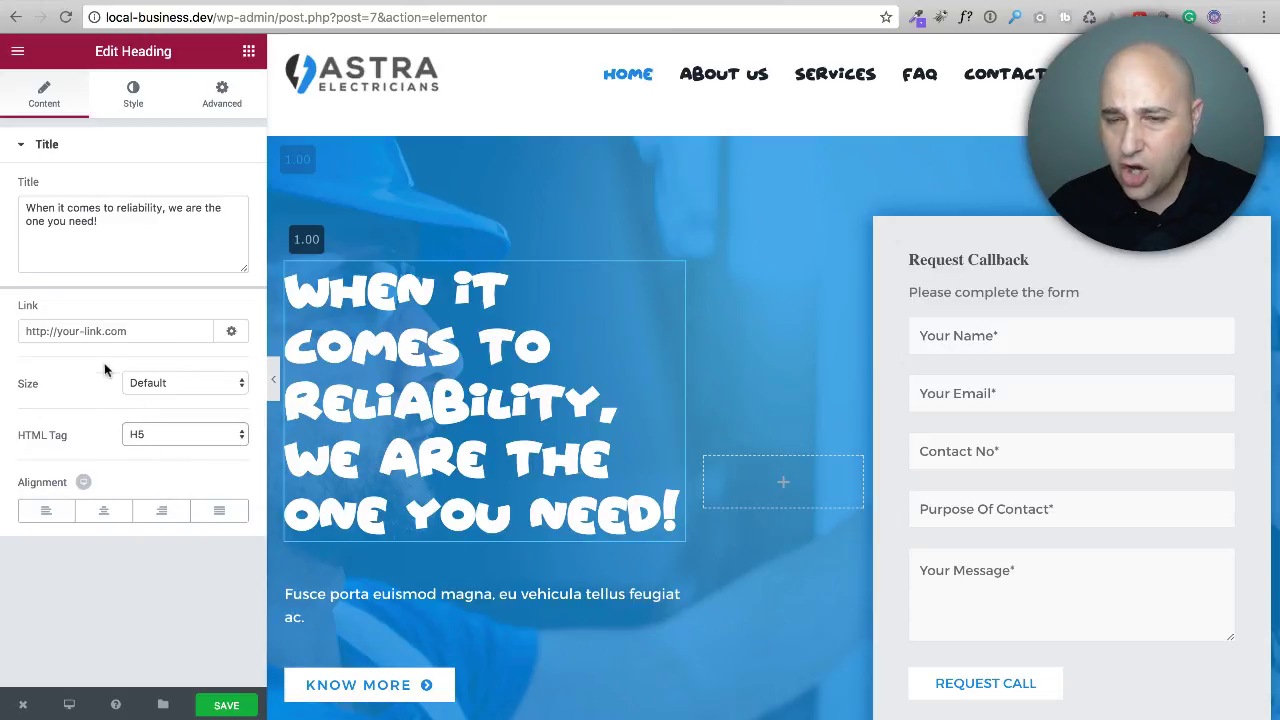
click(122, 97)
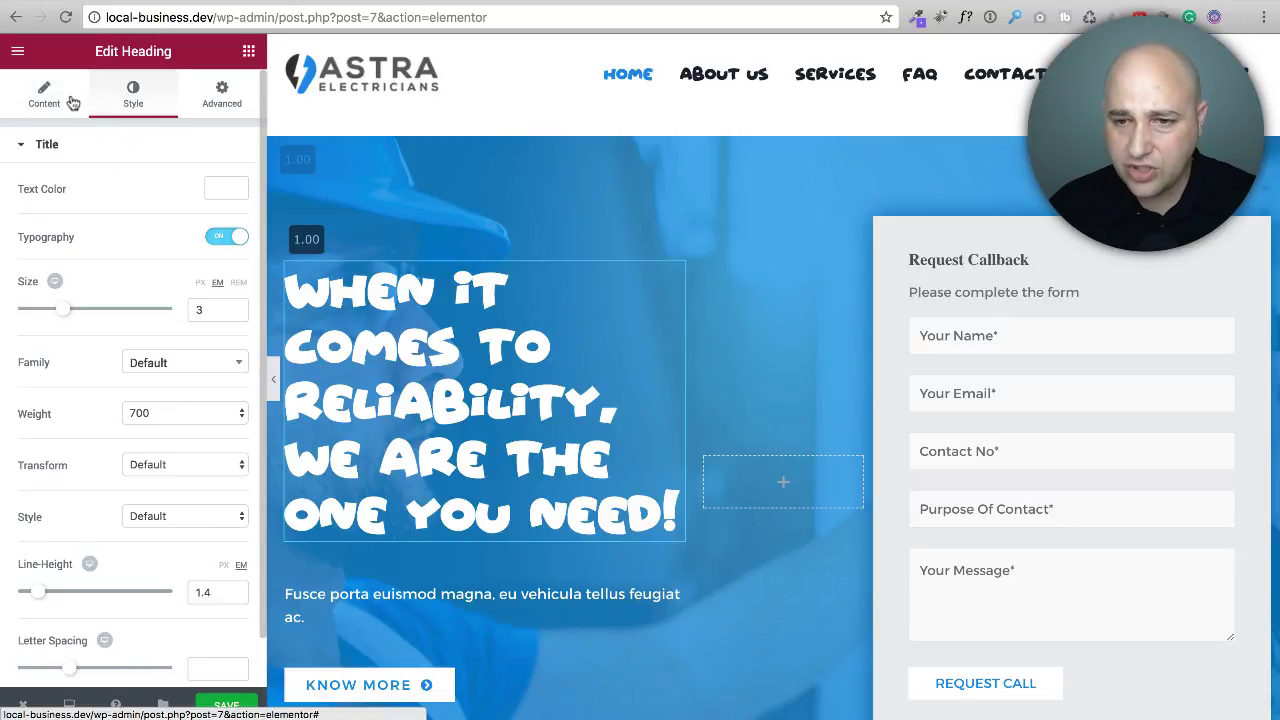
click(70, 100)
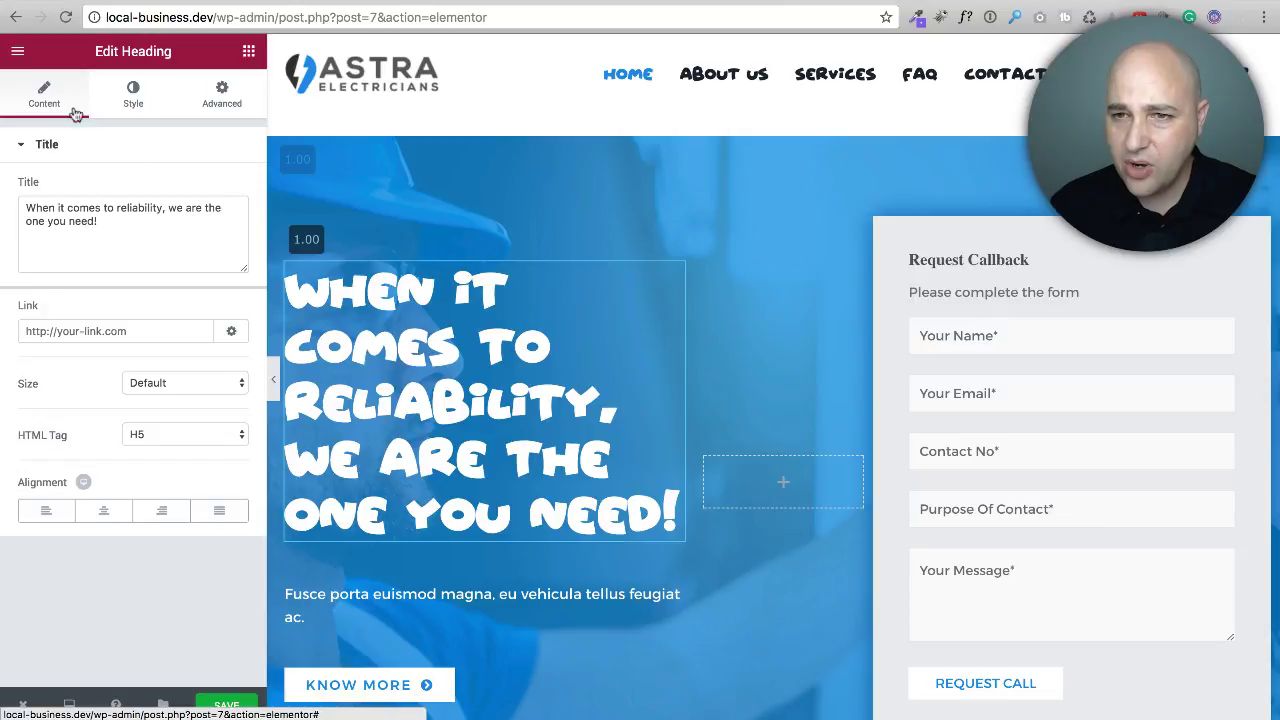